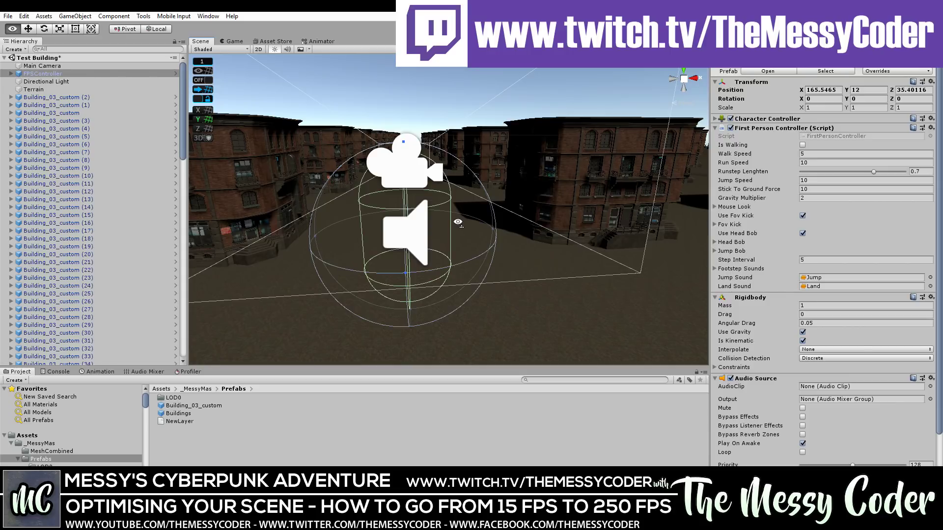
# - Examine the whole grid of buildings on the terrain from above, together with the FPSController's camera view cone
pyautogui.moveTo(458, 222); pyautogui.dragTo(458, 222, button='right')
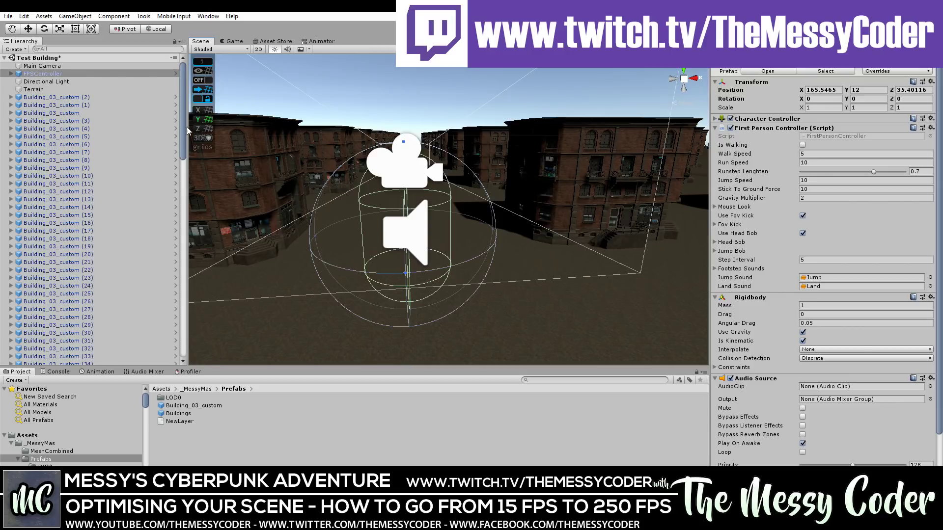
pyautogui.click(686, 70)
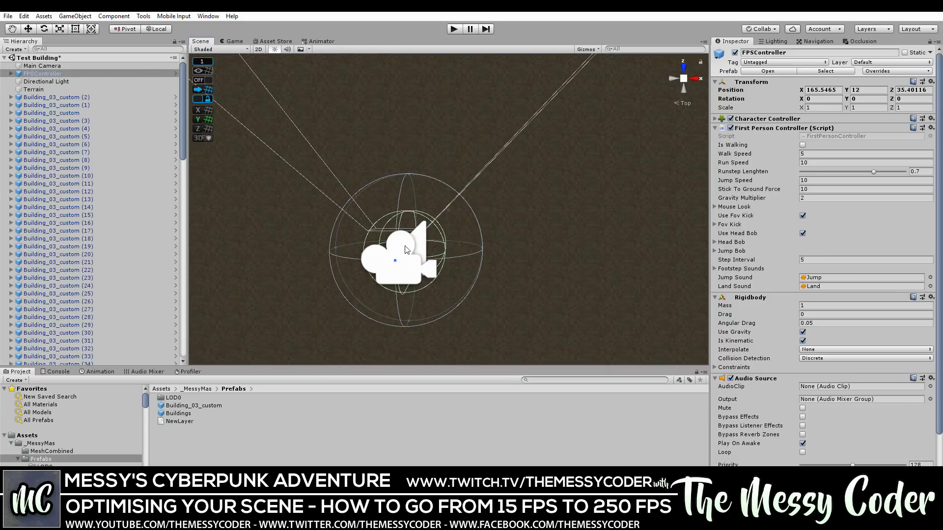
pyautogui.scroll(-3, 405, 246)
pyautogui.scroll(-5, 405, 245)
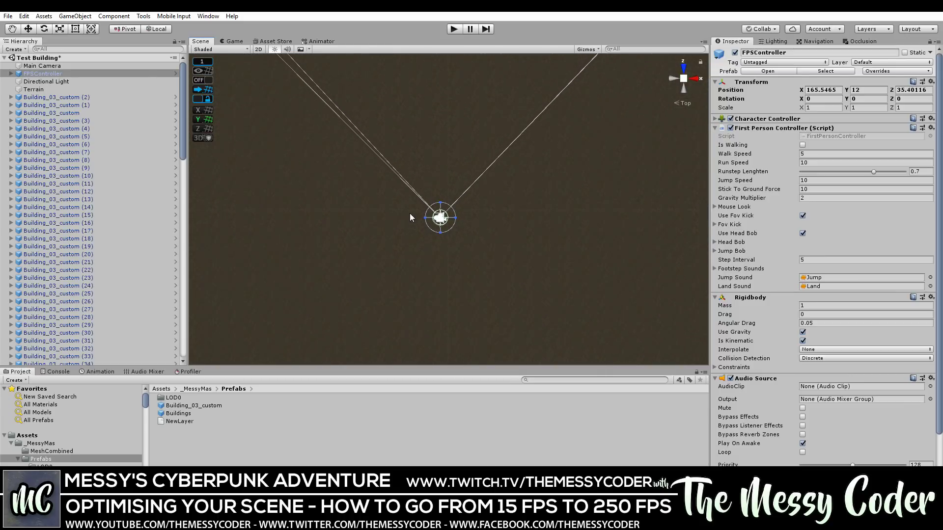
pyautogui.scroll(5, 474, 157)
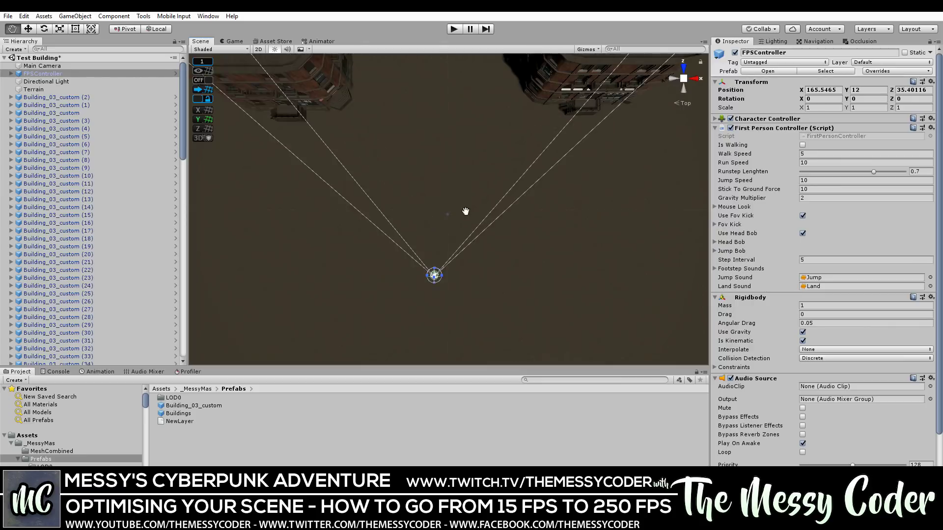
pyautogui.scroll(-6, 462, 174)
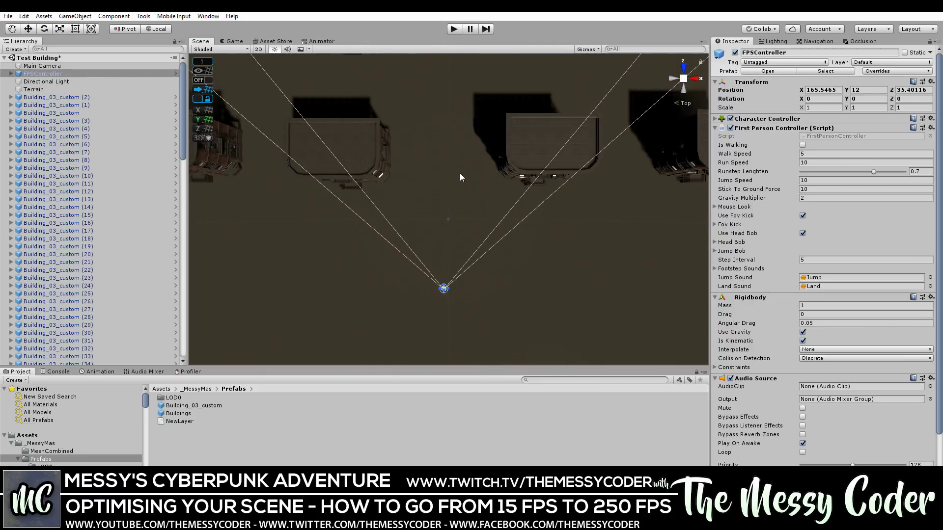
pyautogui.scroll(-2, 452, 155)
pyautogui.moveTo(450, 151); pyautogui.dragTo(435, 228, button='middle')
pyautogui.scroll(-3, 435, 228)
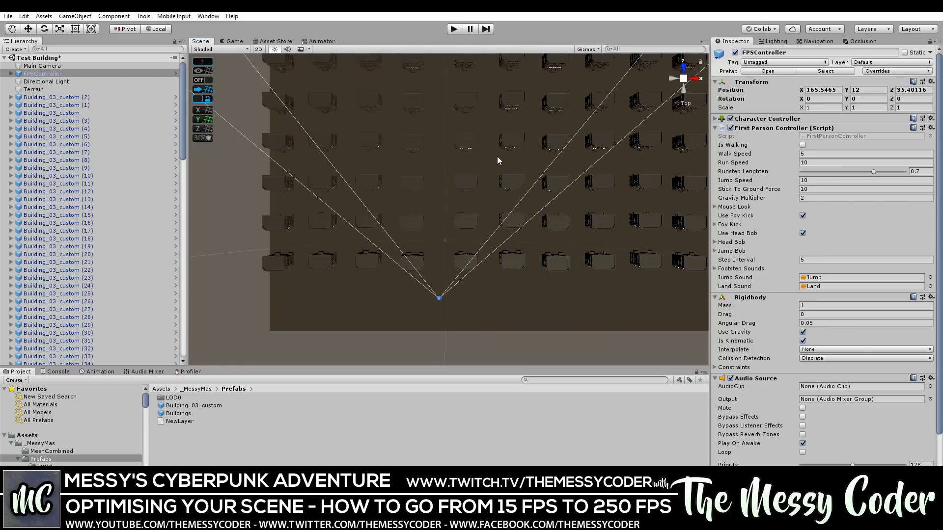
pyautogui.moveTo(441, 179); pyautogui.dragTo(426, 192, button='middle')
pyautogui.scroll(-2, 426, 192)
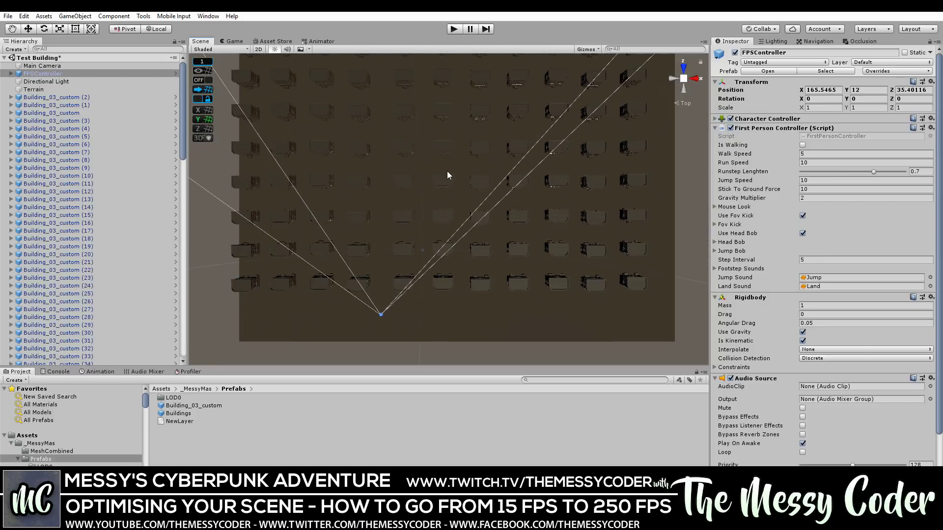
pyautogui.scroll(-2, 437, 188)
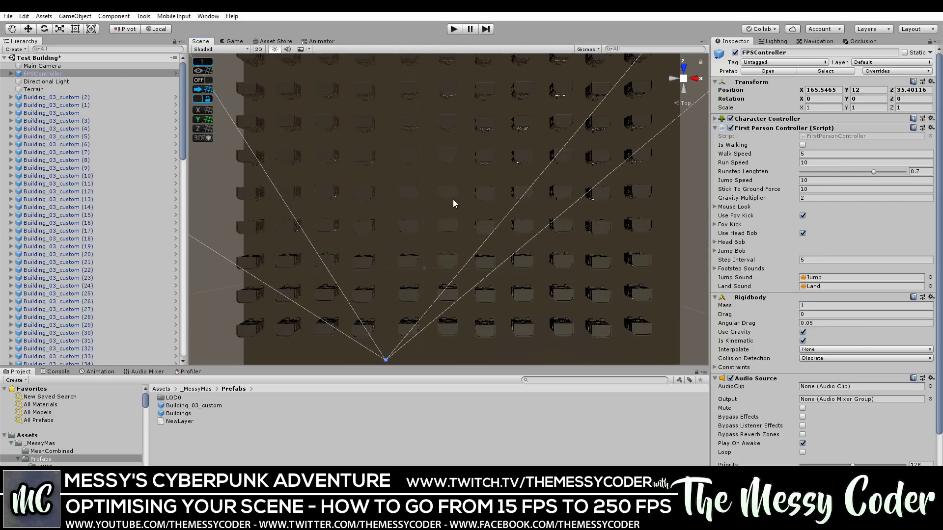
pyautogui.moveTo(453, 199); pyautogui.dragTo(465, 182, button='middle')
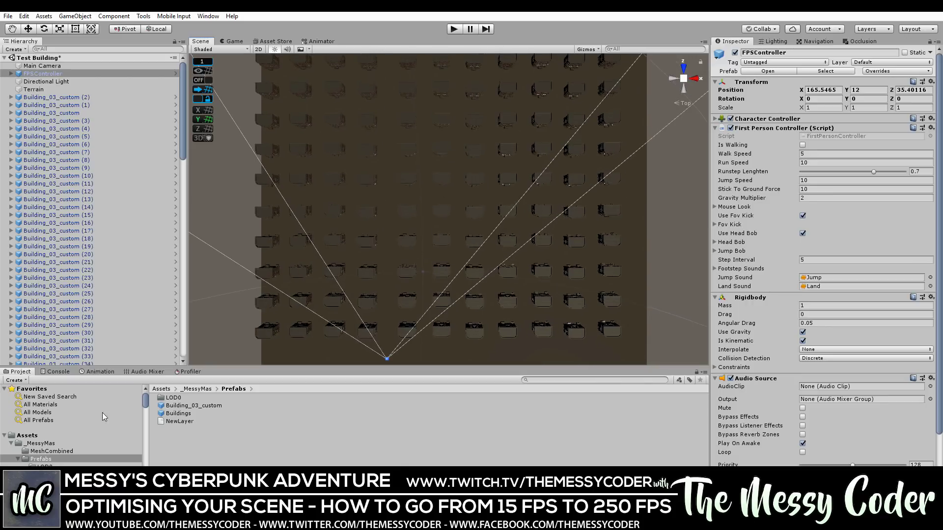
# - Open the Wall_Set_01 LOD0 model folder and inspect the Wall_Set01_A02 model from the front in its preview
pyautogui.scroll(-5, 73, 443)
pyautogui.scroll(-3, 73, 443)
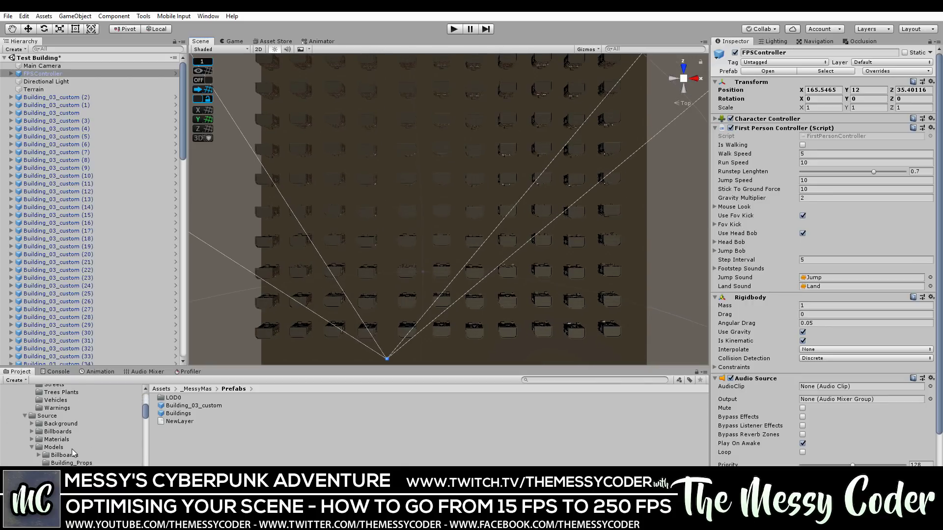
pyautogui.scroll(-5, 72, 448)
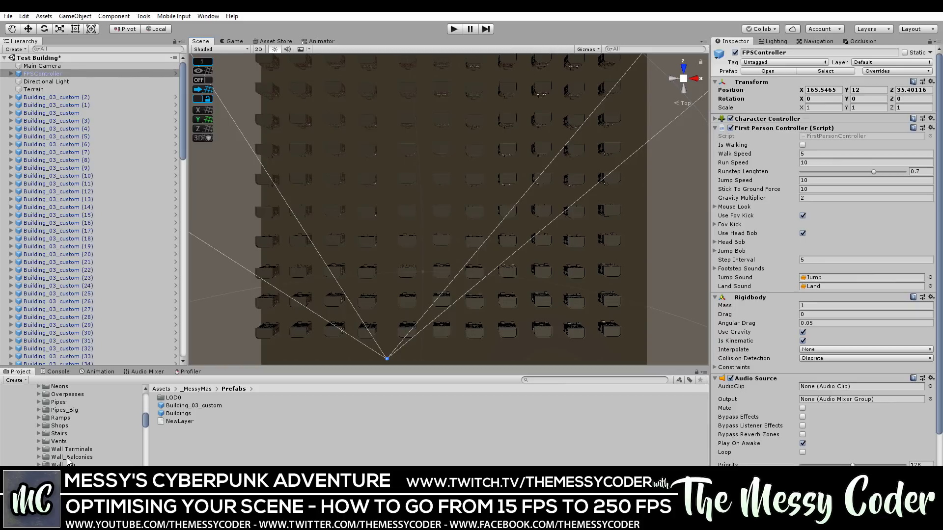
pyautogui.scroll(-2, 68, 462)
pyautogui.scroll(-2, 68, 461)
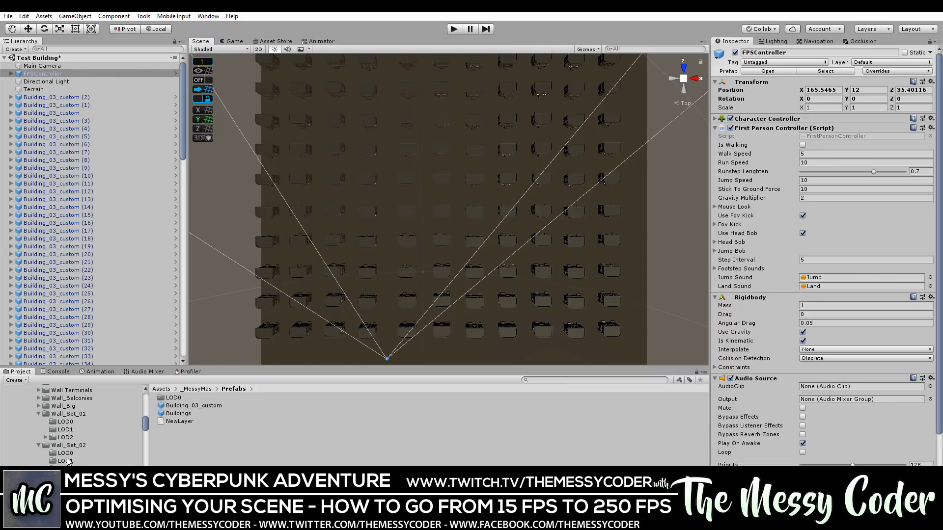
pyautogui.click(66, 423)
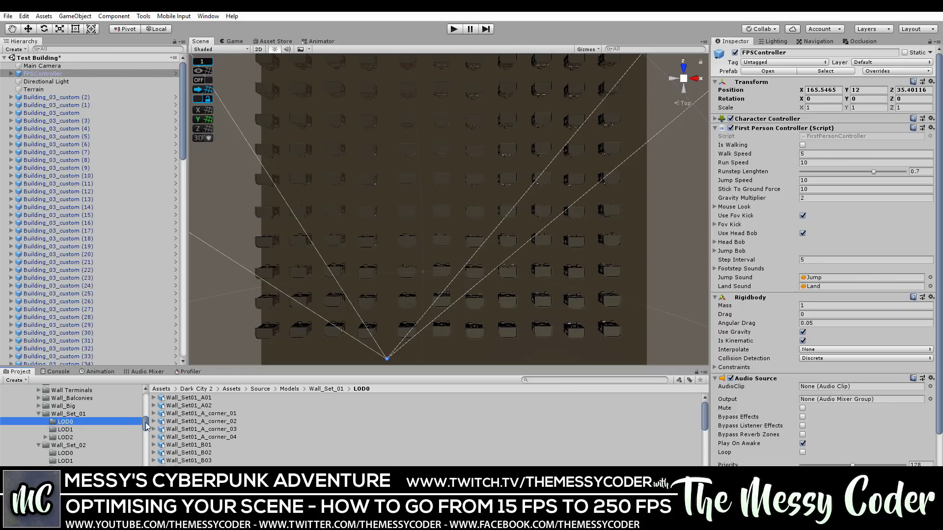
pyautogui.click(192, 405)
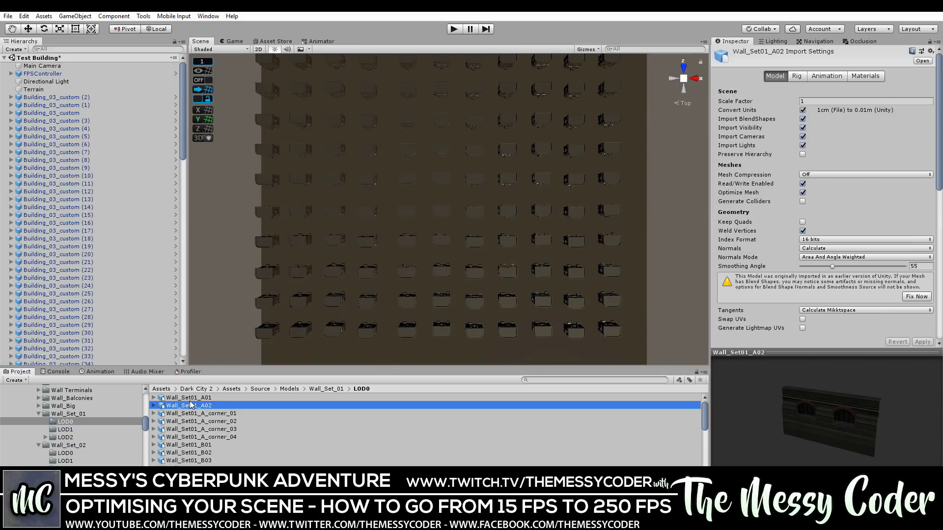
pyautogui.moveTo(764, 412); pyautogui.dragTo(853, 410)
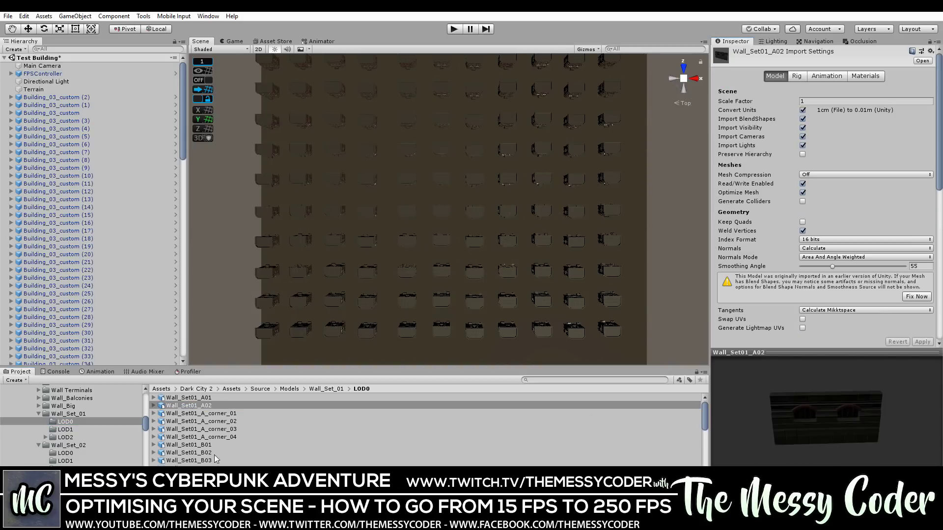
# - Preview the lower-detail wall models Wall_Set01_A01_L1 and Wall_Set01_A01_L2 from Wall_Set_01's LOD1 and LOD2 folders
pyautogui.click(60, 453)
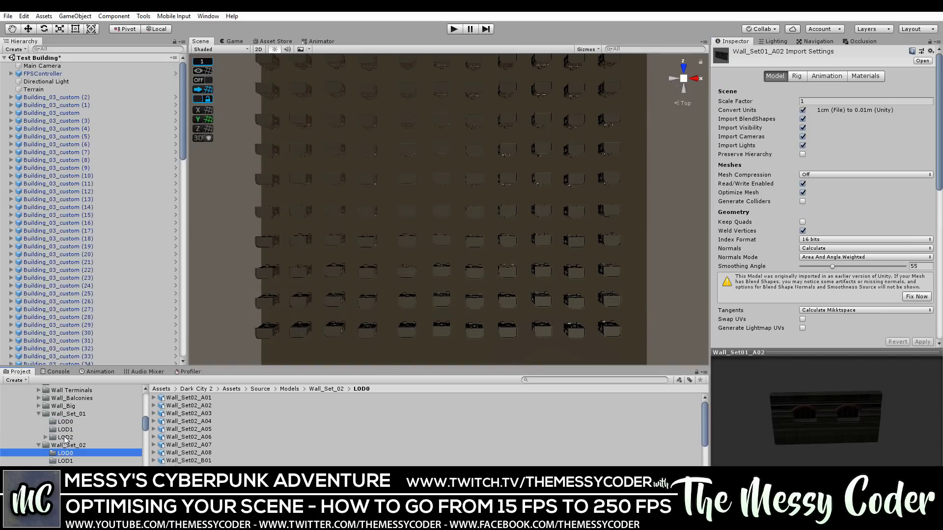
pyautogui.click(65, 429)
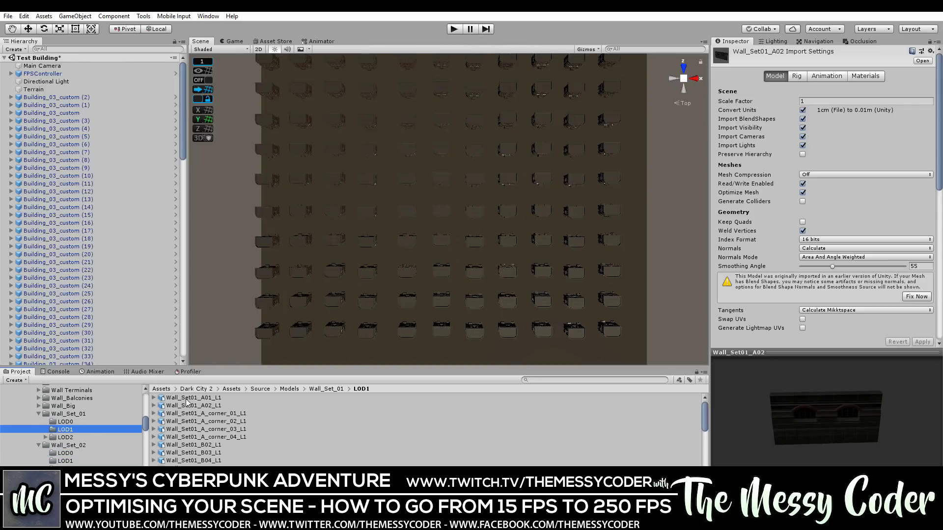
pyautogui.click(197, 398)
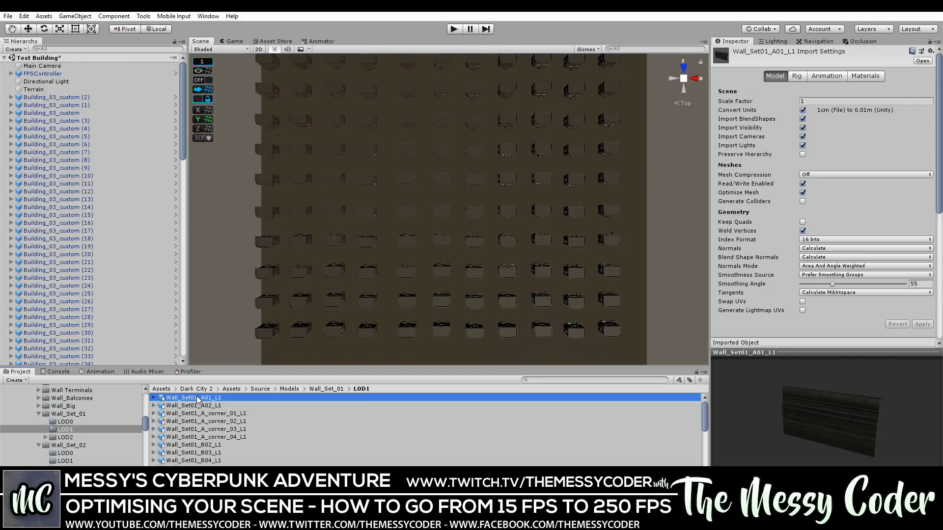
pyautogui.click(66, 438)
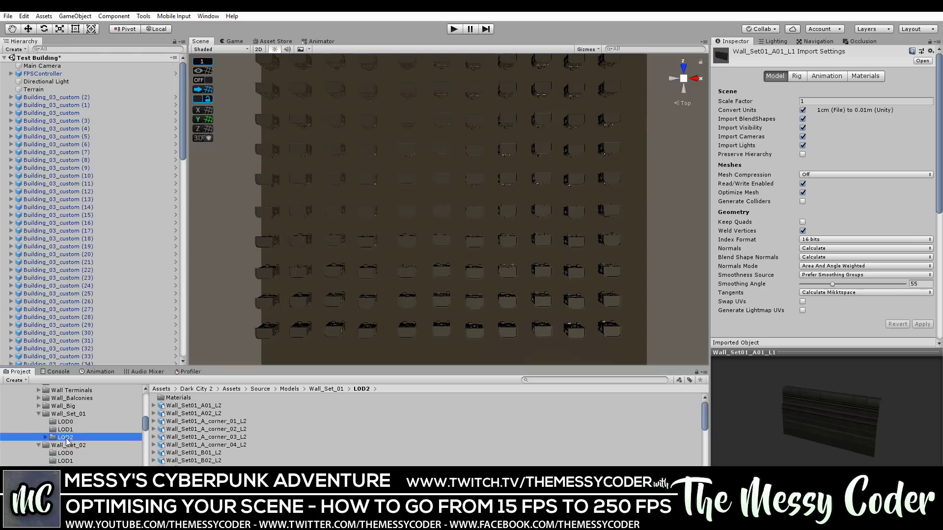
pyautogui.click(195, 406)
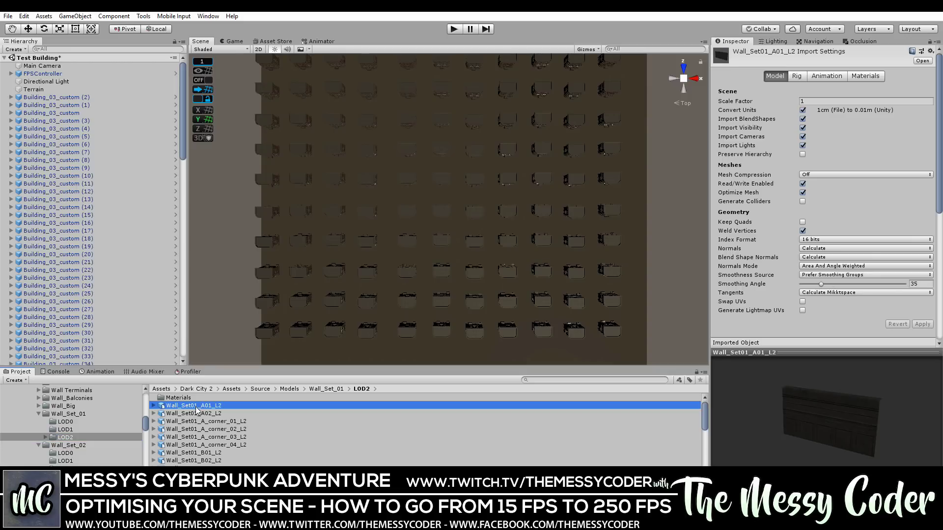
# - Preview the full-detail Wall_Set01_A01 model and look through the remaining models in Wall_Set_01's LOD0 folder
pyautogui.click(77, 423)
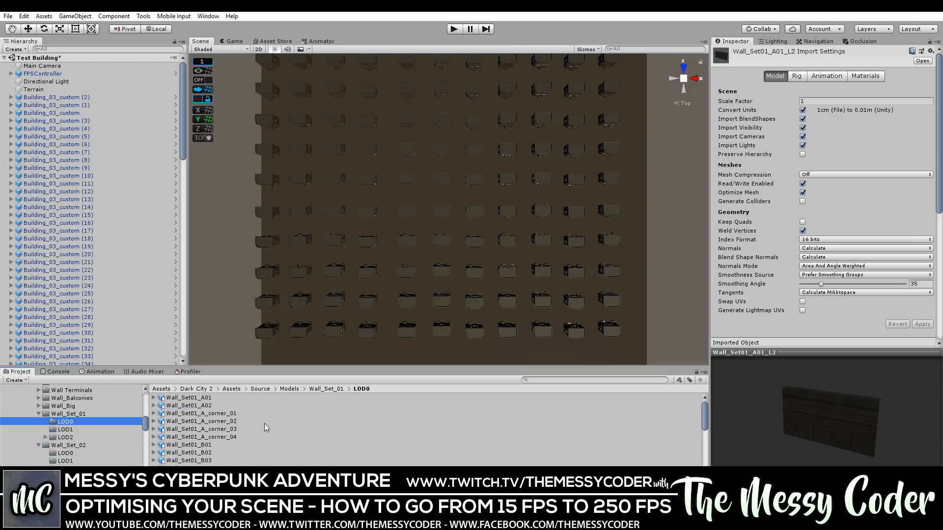
pyautogui.click(208, 398)
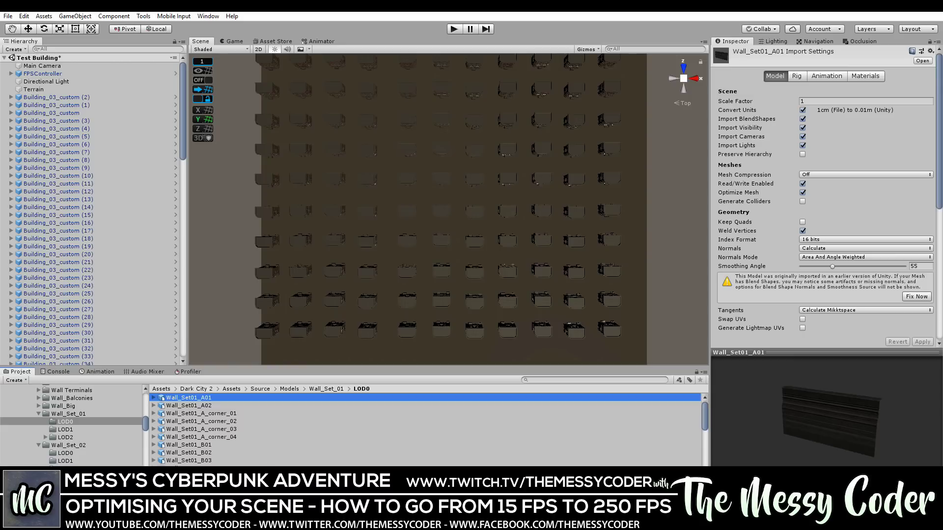
pyautogui.scroll(-5, 226, 442)
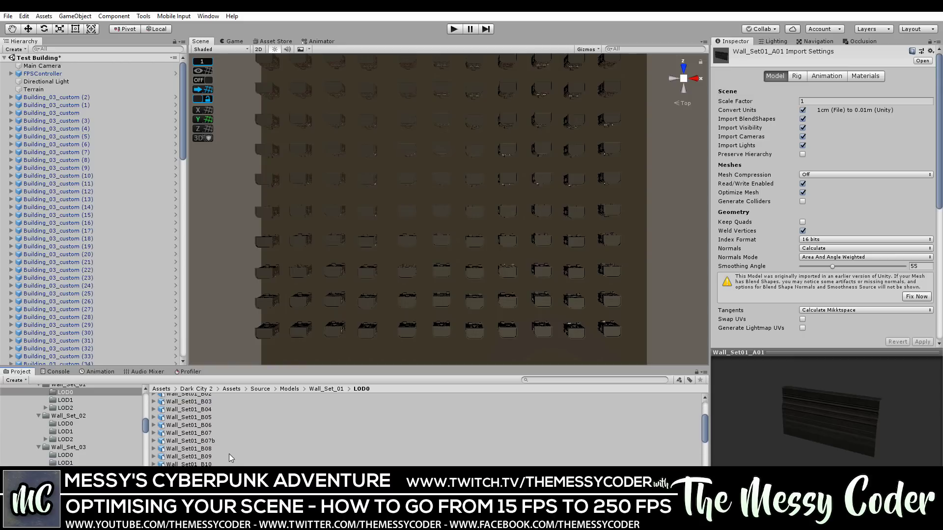
pyautogui.scroll(-4, 231, 461)
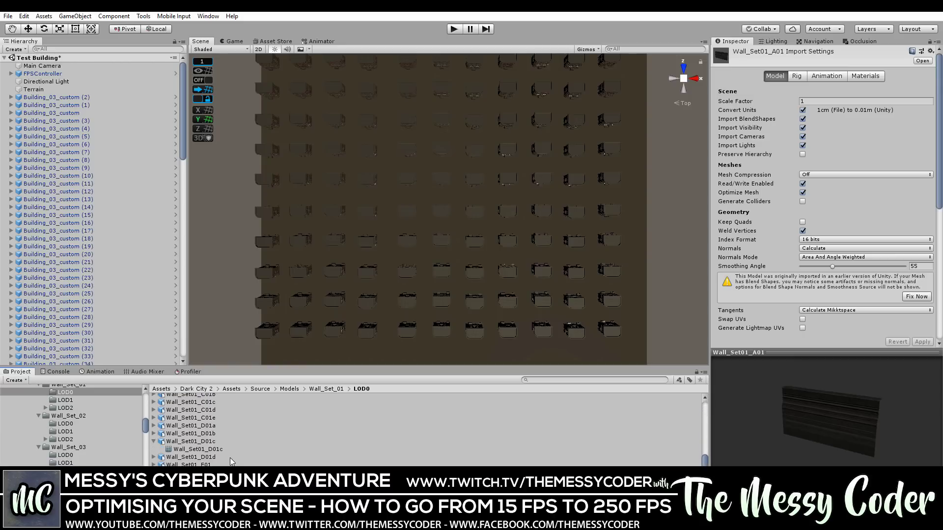
# - Look through the LOD0 model folders of Wall_Set_02, Wall_Set_03 and Wall_Set_05
pyautogui.click(79, 417)
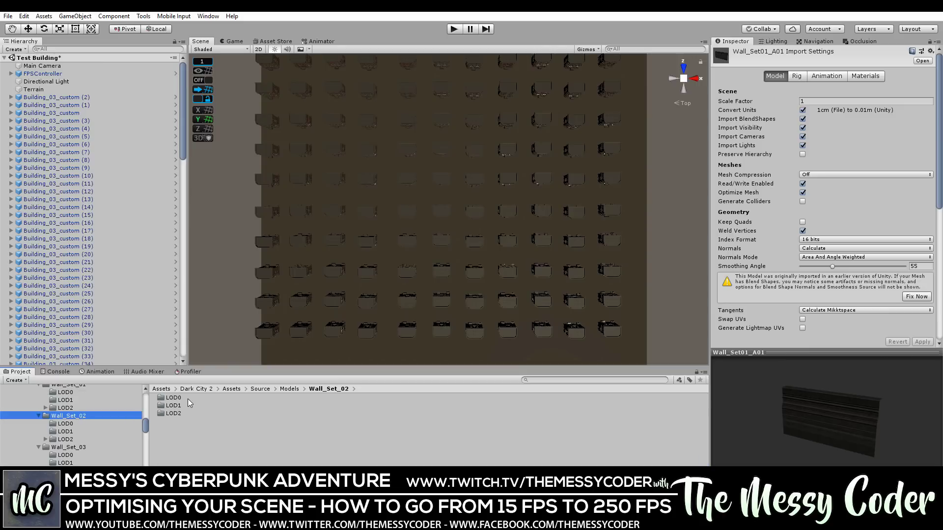
pyautogui.click(187, 398)
pyautogui.doubleClick(187, 398)
pyautogui.scroll(-3, 198, 444)
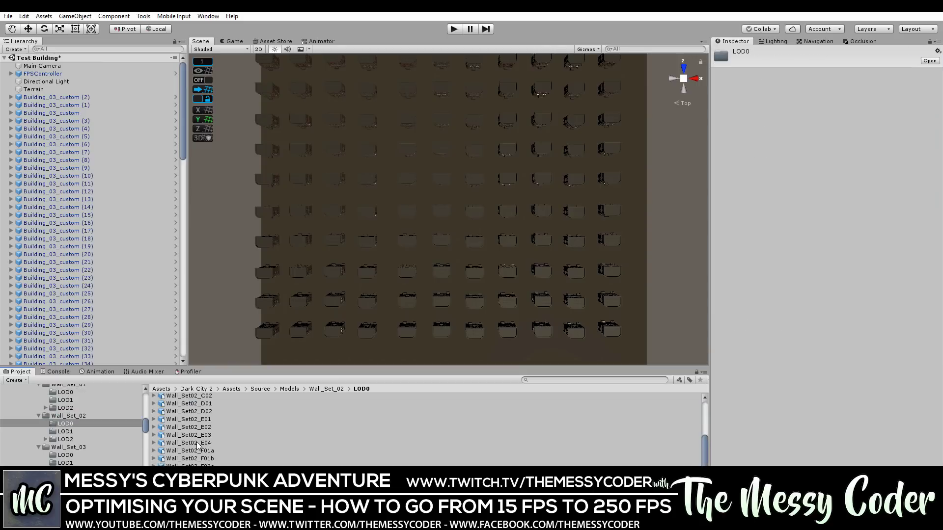
pyautogui.click(66, 456)
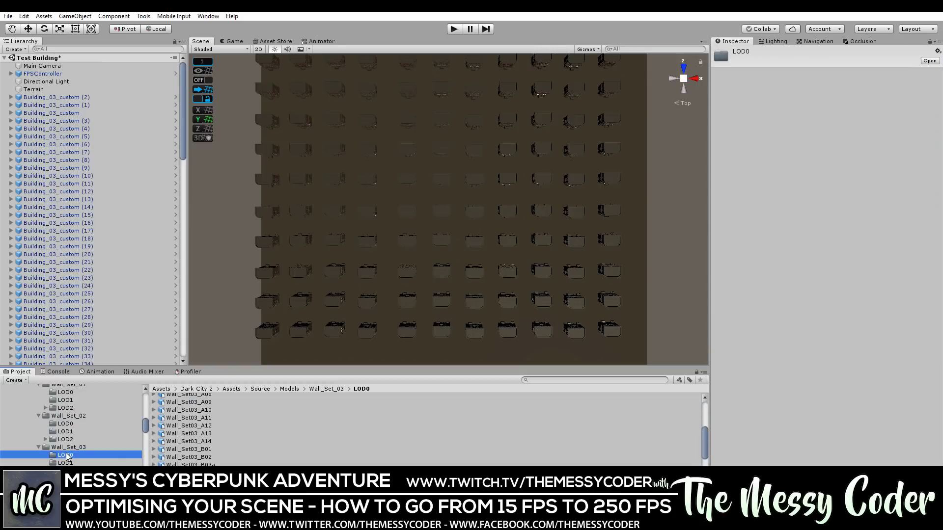
pyautogui.scroll(-3, 71, 448)
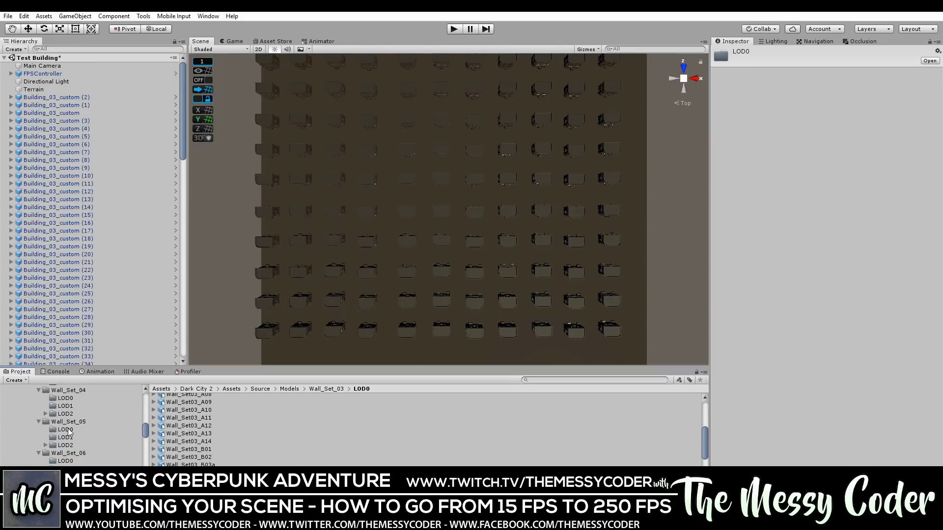
pyautogui.click(68, 430)
pyautogui.scroll(-3, 71, 447)
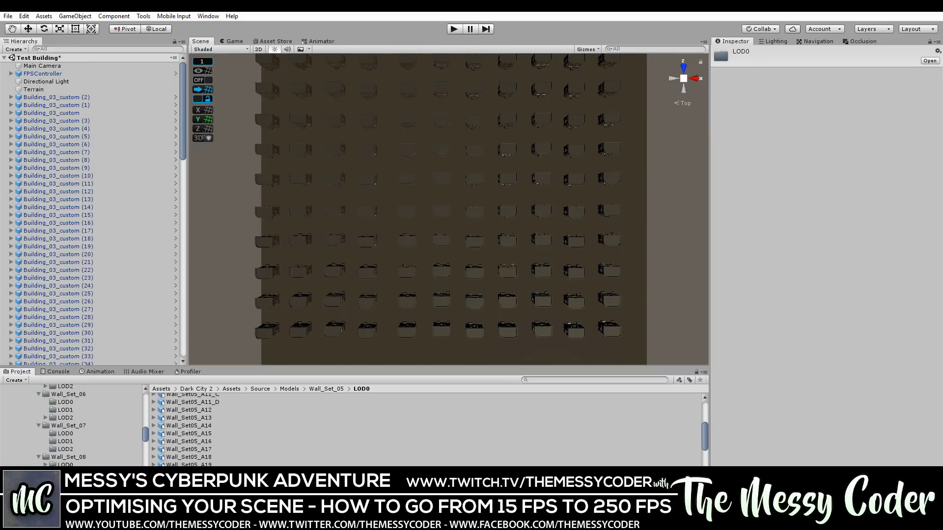
# - Preview Wall_Set_08_C_01a and Wall_Set_08_D_06 from Wall_Set_08's LOD0 folder, and open that set's LOD1 folder
pyautogui.click(66, 464)
pyautogui.scroll(-5, 224, 443)
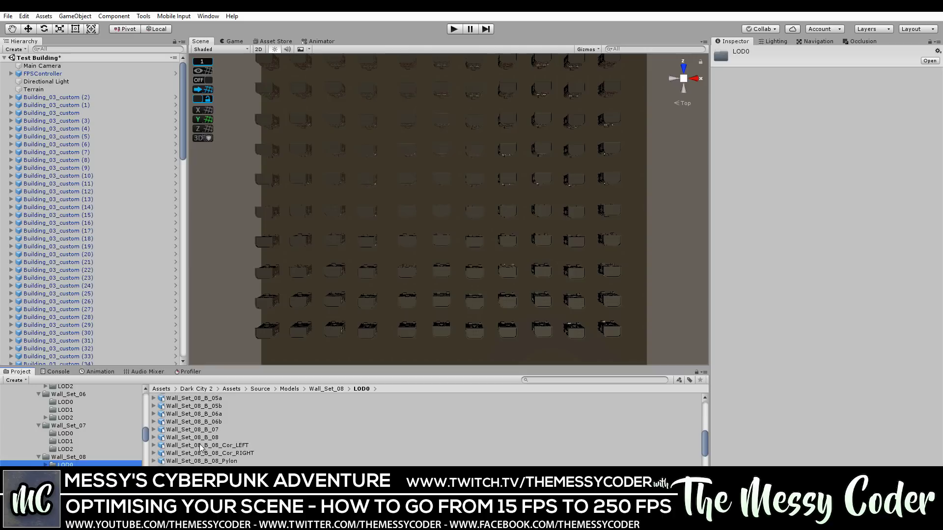
pyautogui.click(200, 442)
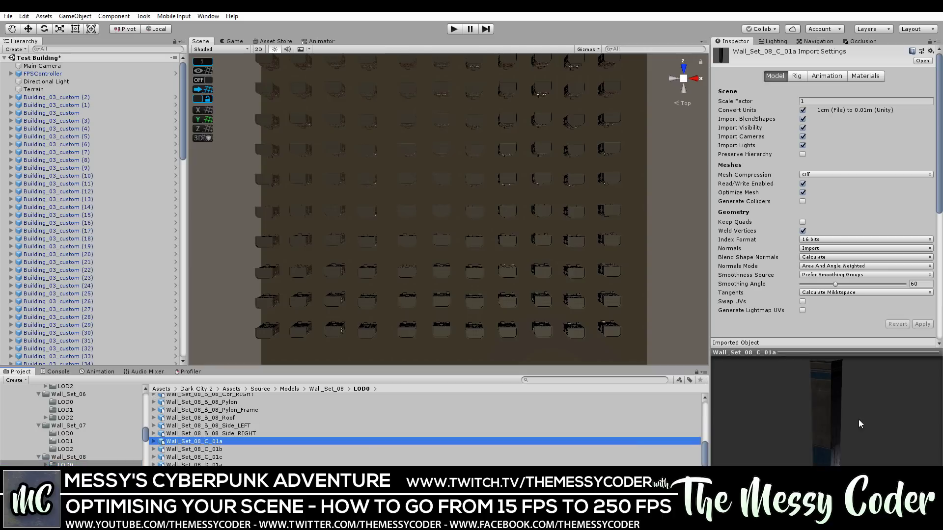
pyautogui.moveTo(820, 433)
pyautogui.mouseDown()
pyautogui.moveTo(790, 438)
pyautogui.moveTo(835, 440)
pyautogui.mouseUp()
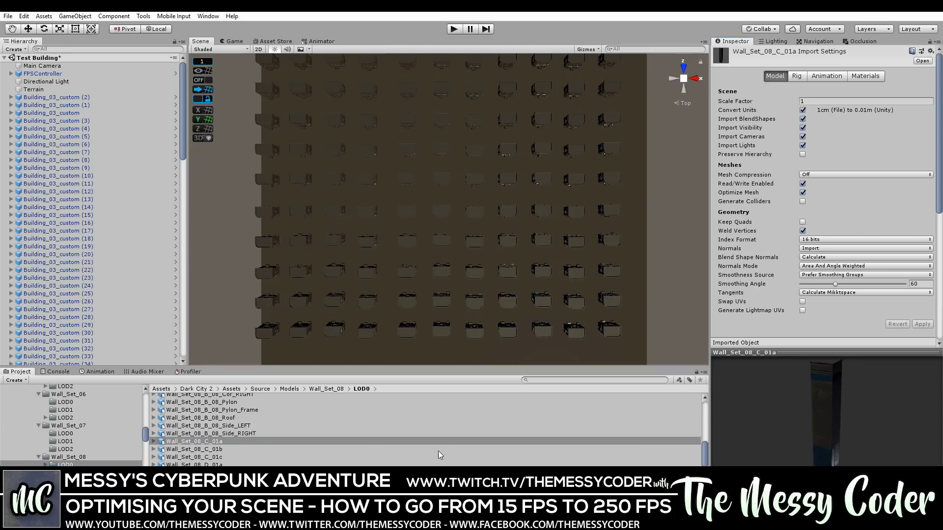
pyautogui.scroll(-3, 194, 464)
pyautogui.click(193, 462)
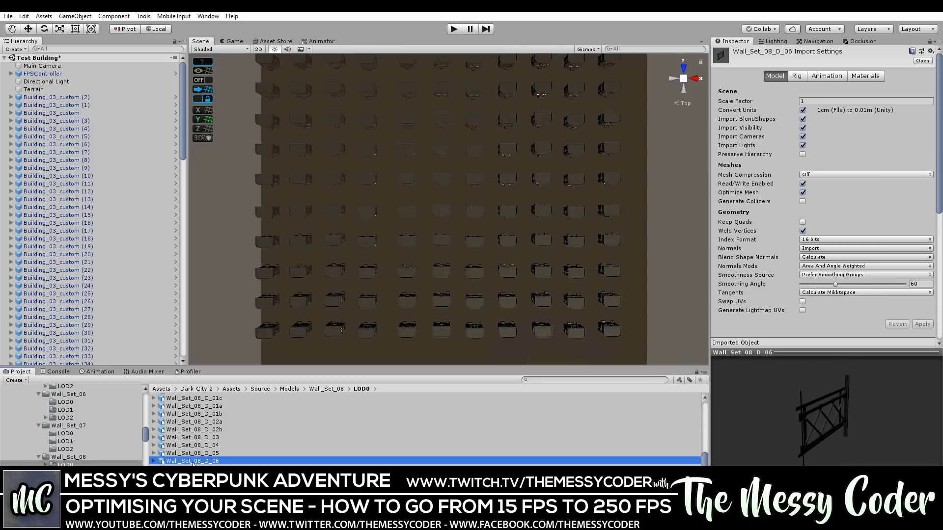
pyautogui.scroll(-3, 193, 464)
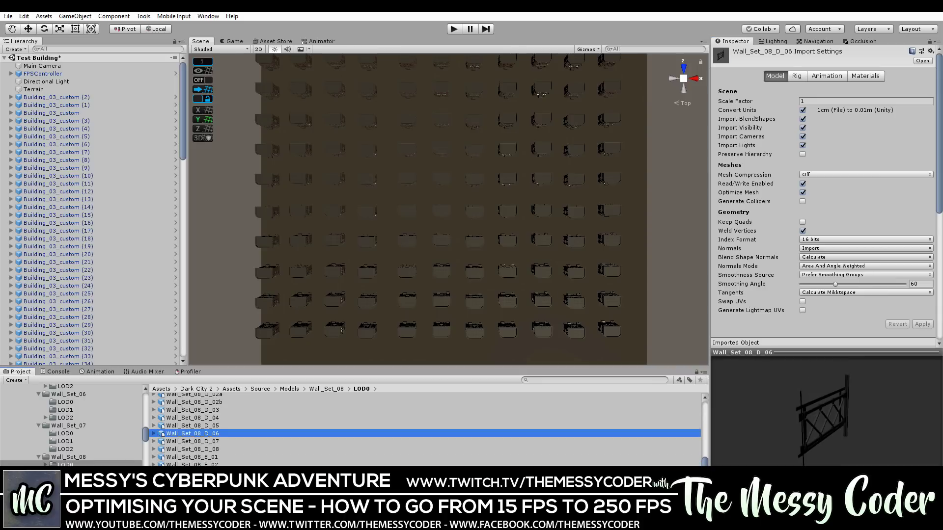
pyautogui.click(65, 473)
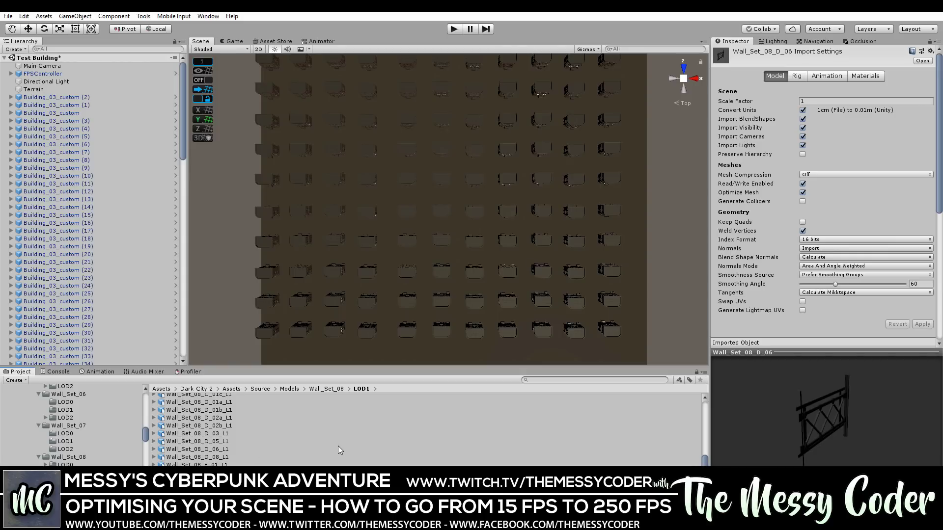
# - Look through Dark City 2's prefab folders from Warnings up to Street Lights, and open the Prefabs buildings folder
pyautogui.scroll(4, 82, 444)
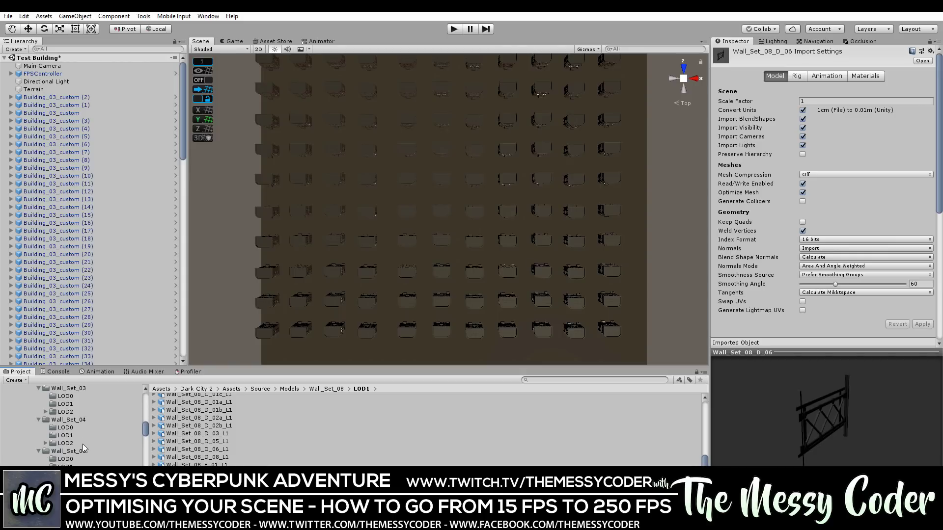
pyautogui.scroll(6, 82, 444)
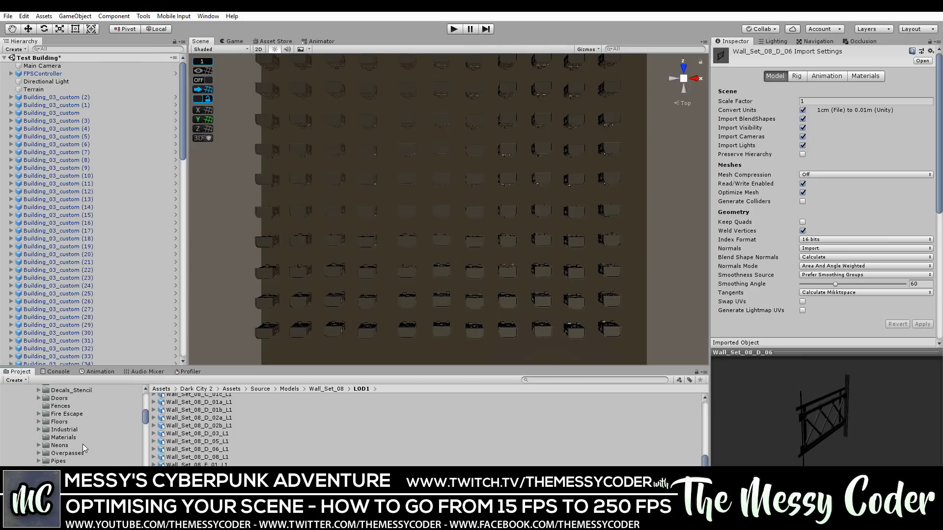
pyautogui.scroll(5, 83, 444)
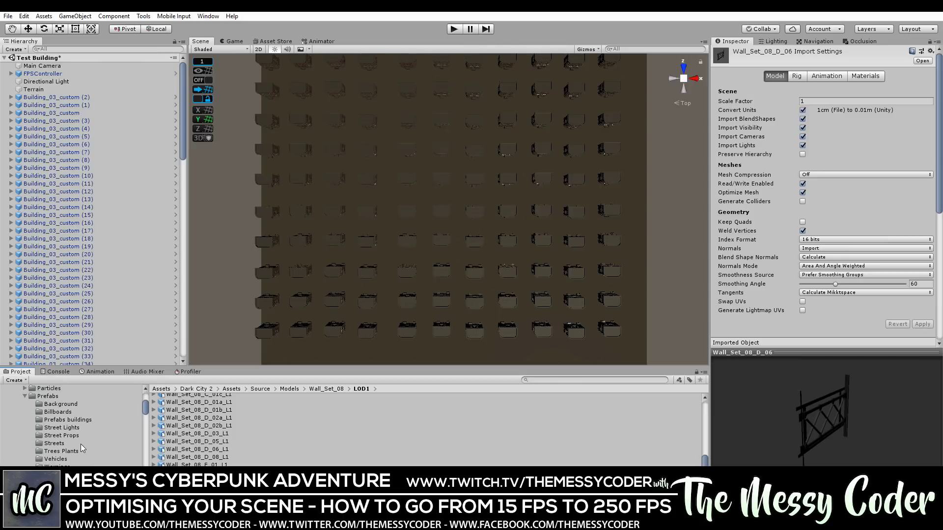
pyautogui.click(61, 465)
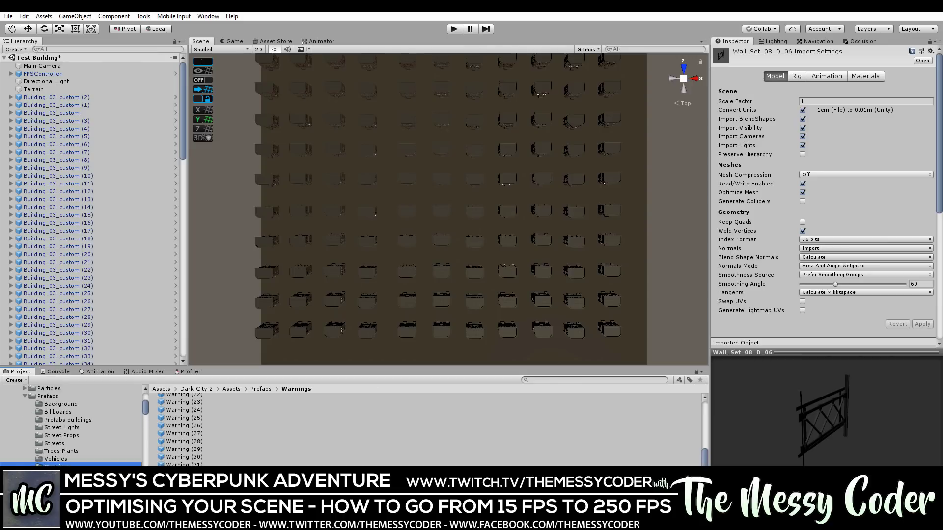
pyautogui.click(56, 460)
pyautogui.click(58, 452)
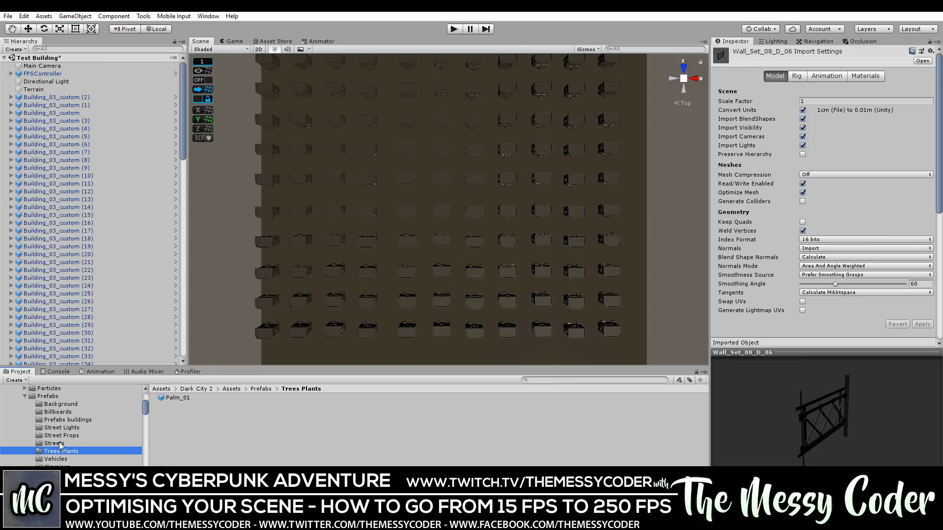
pyautogui.click(60, 444)
pyautogui.click(63, 434)
pyautogui.click(62, 428)
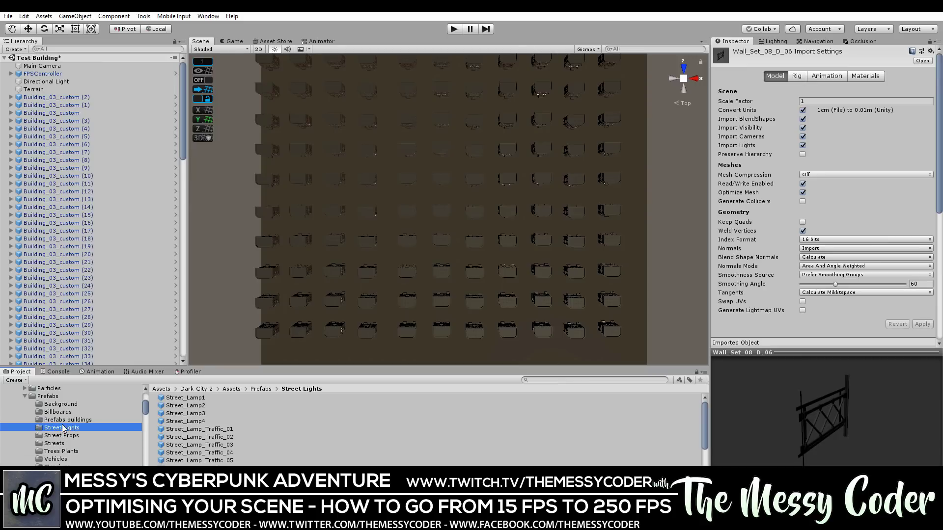
pyautogui.click(63, 421)
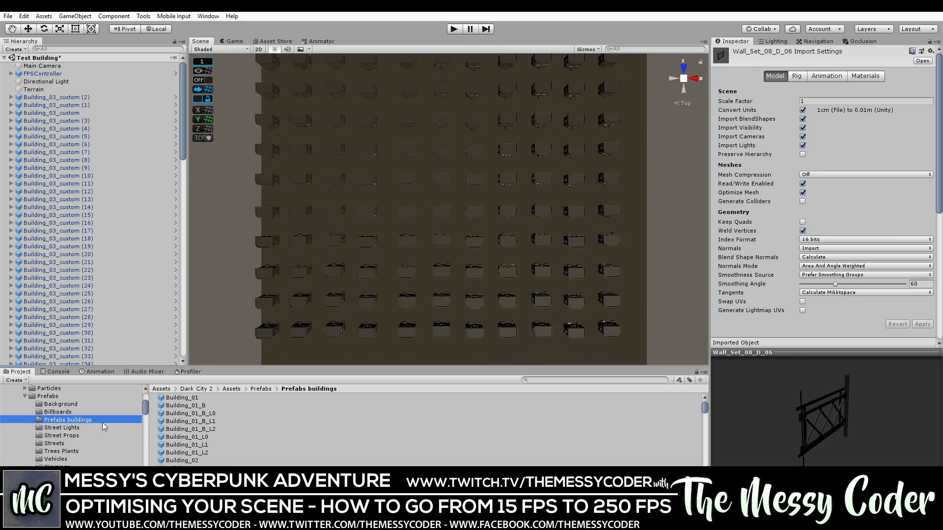
# - Open the Building_03_B prefab for editing and look through the wall pieces that make up its LOD0 group
pyautogui.scroll(-2, 205, 452)
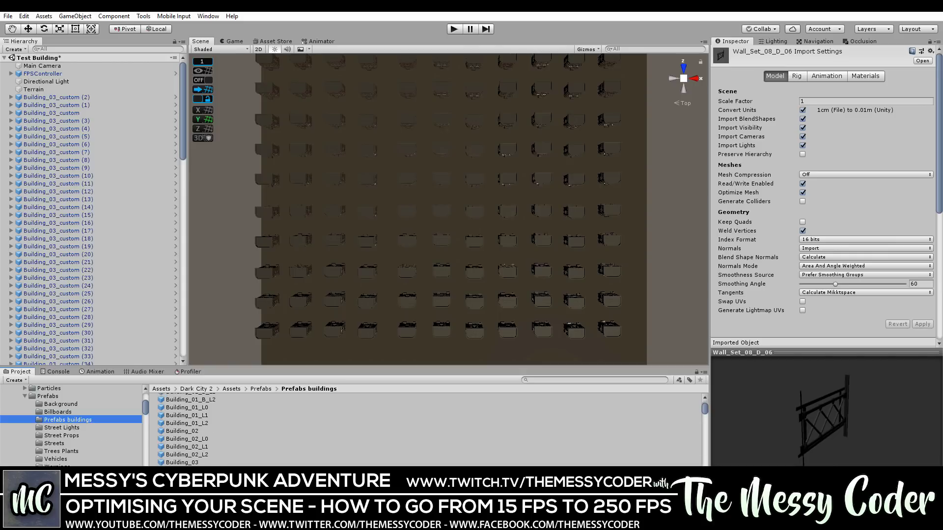
pyautogui.click(183, 469)
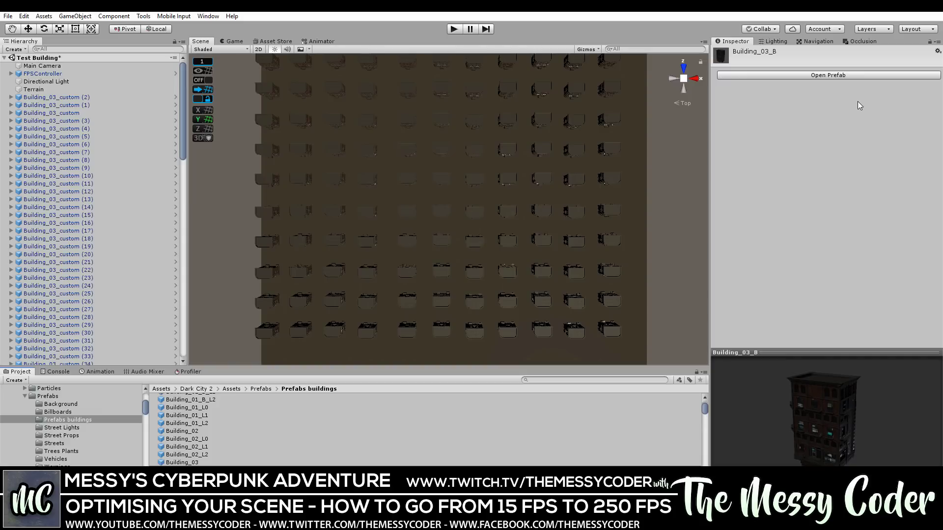
pyautogui.click(816, 76)
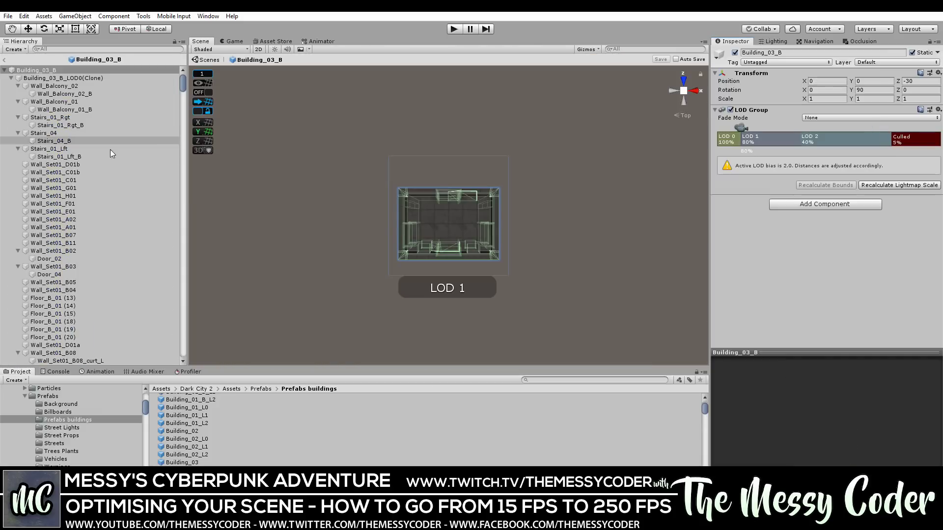
pyautogui.scroll(-5, 70, 148)
pyautogui.scroll(-10, 74, 167)
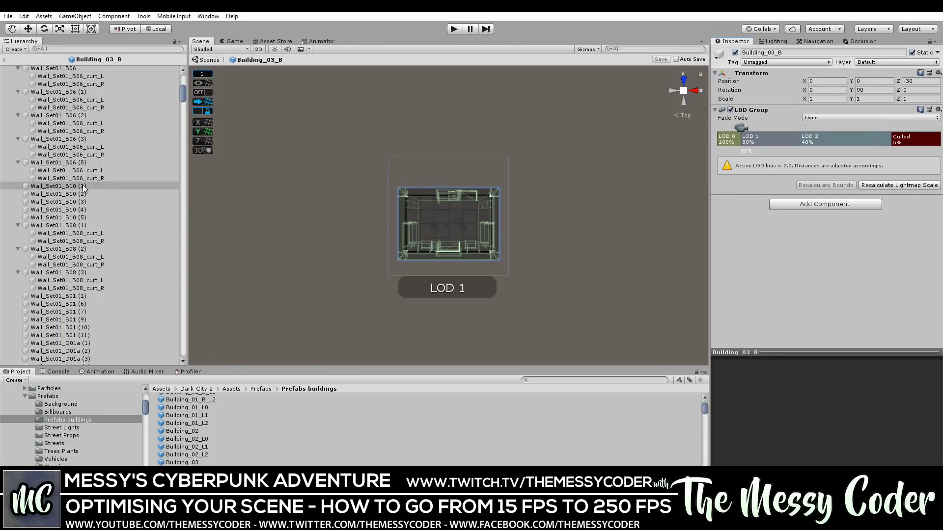
pyautogui.scroll(-10, 83, 199)
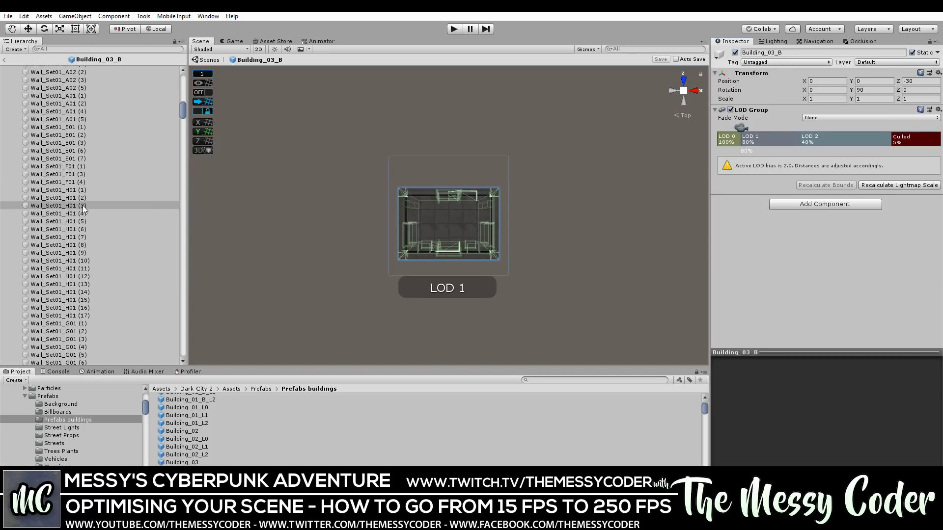
pyautogui.scroll(-10, 83, 212)
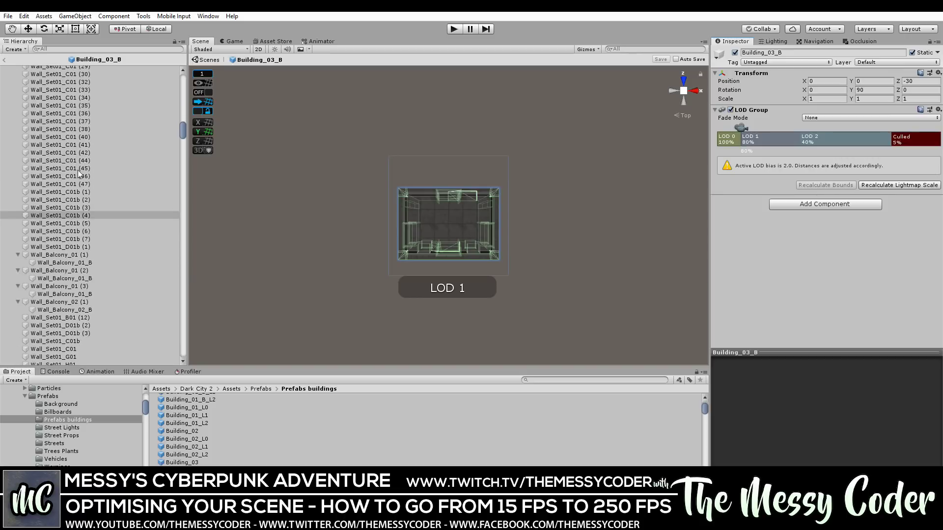
# - Open the Building_03 prefab and examine the child objects of its LOD1 and LOD0 groups
pyautogui.click(187, 462)
pyautogui.click(807, 77)
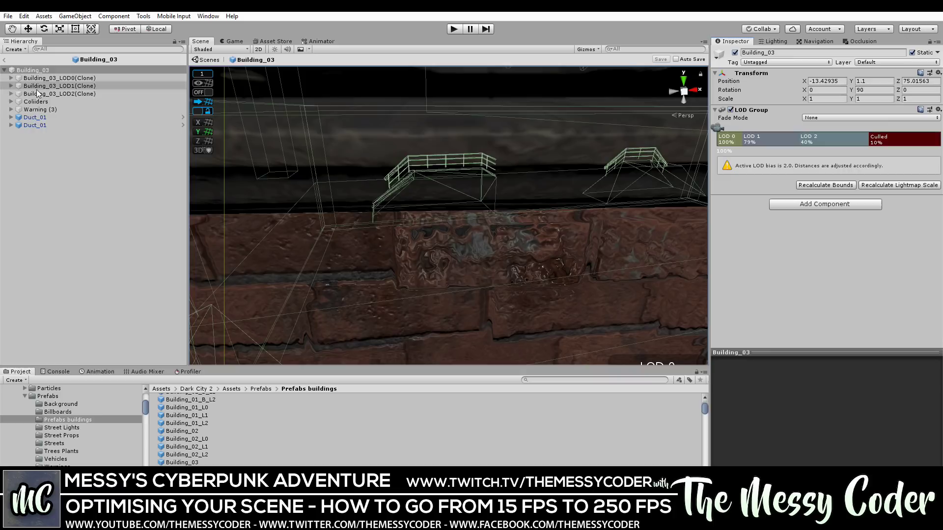
pyautogui.click(11, 86)
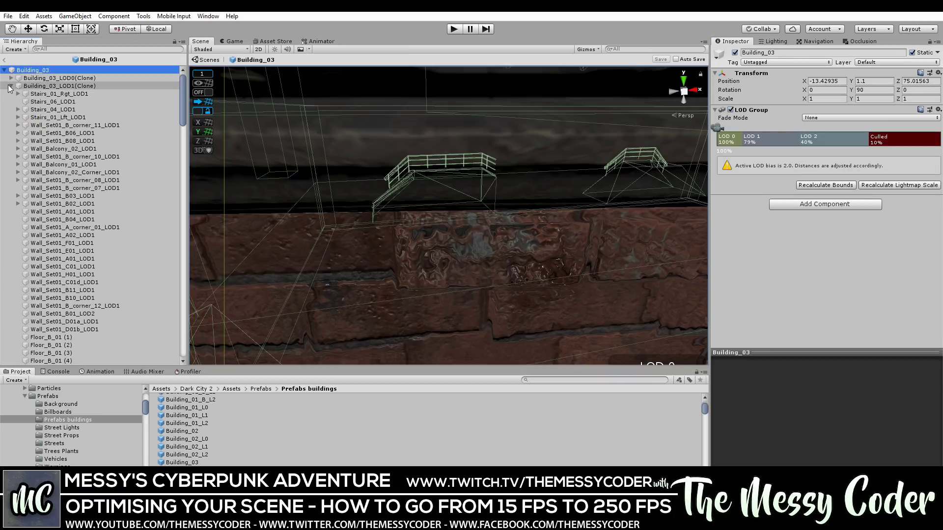
pyautogui.click(10, 86)
pyautogui.click(11, 78)
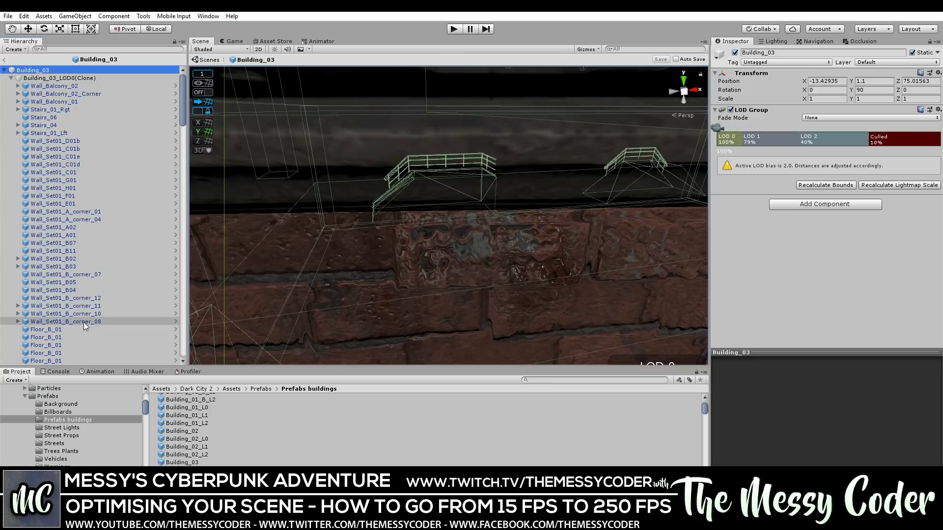
# - Open GPU Instancer's Prefab Replacer to view its prefab and name replacement options, and close it without replacing anything
pyautogui.click(152, 19)
pyautogui.moveTo(171, 28)
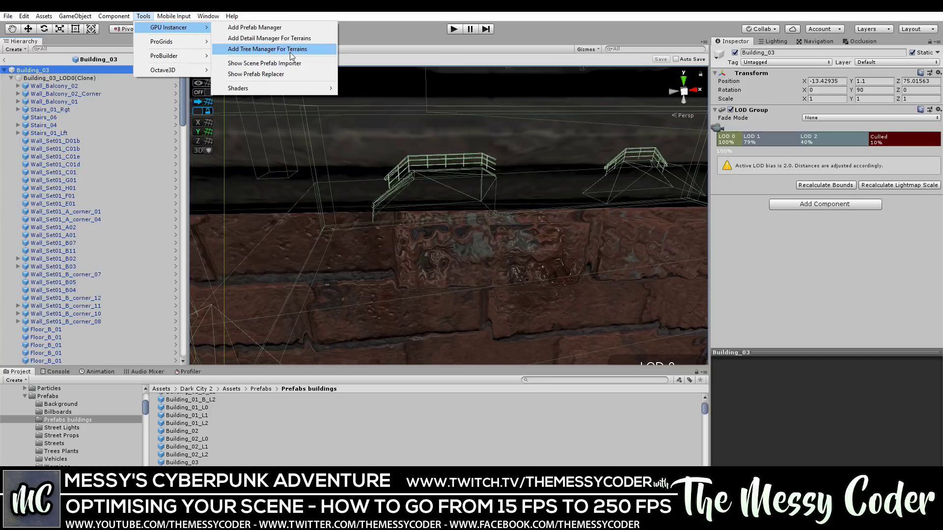
pyautogui.click(263, 74)
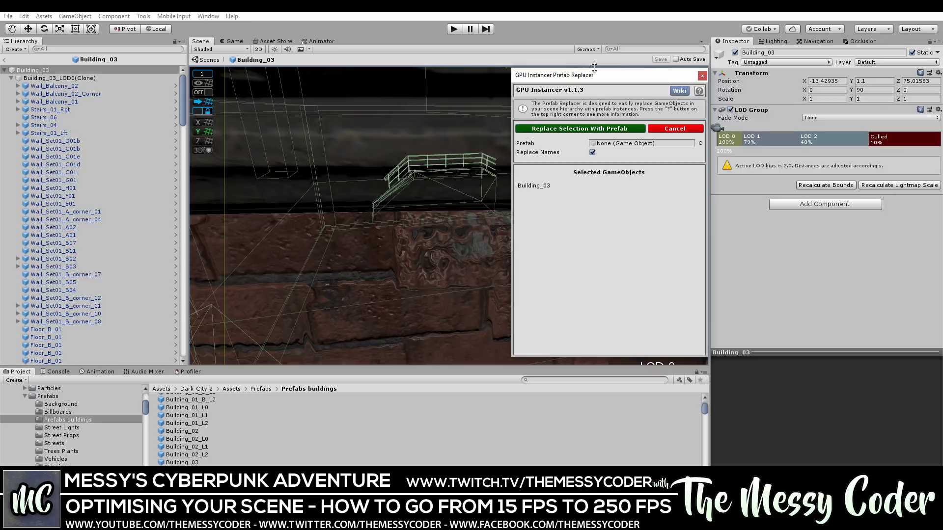
pyautogui.moveTo(591, 75); pyautogui.dragTo(427, 90)
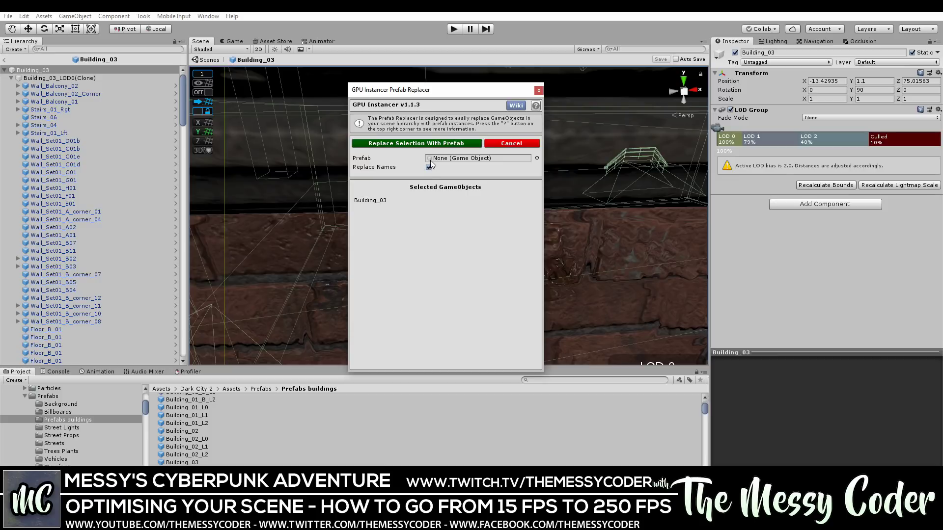
pyautogui.click(539, 90)
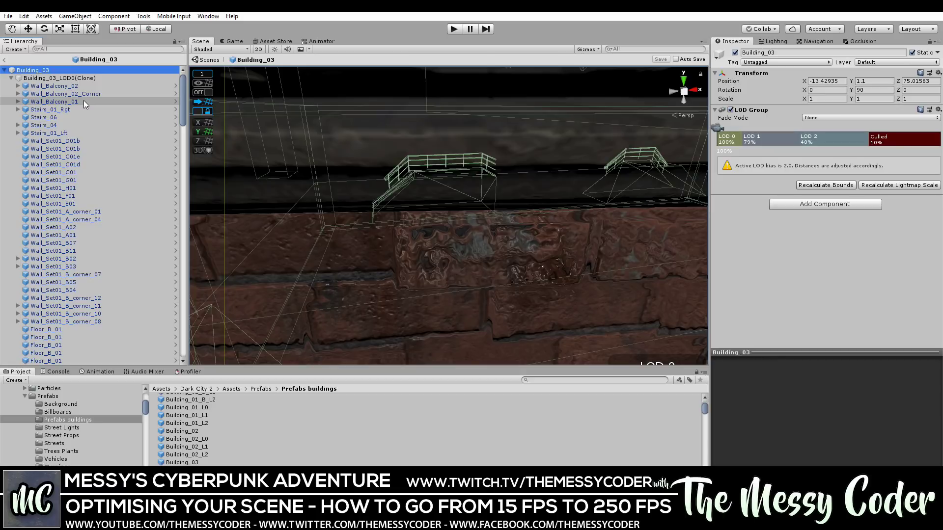
# - Return from the prefab to the Test Building scene and review the scene's Lighting settings
pyautogui.click(5, 61)
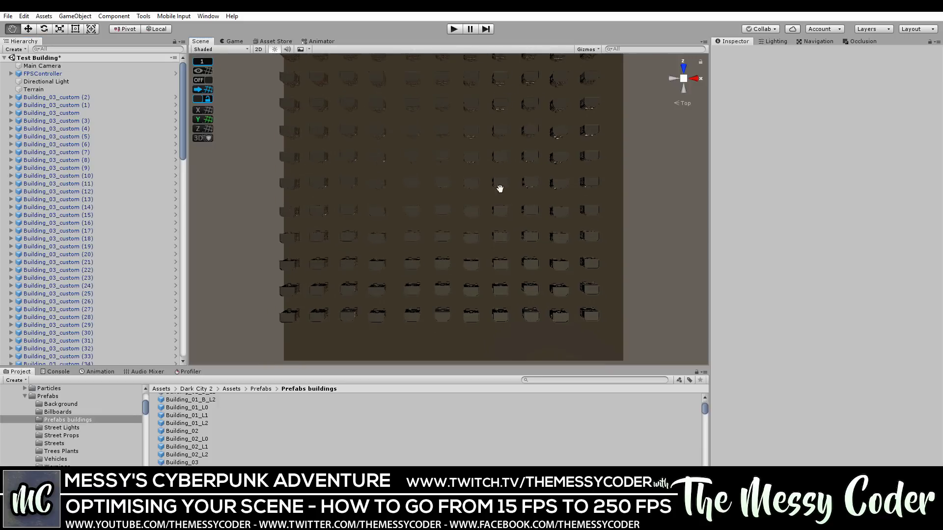
pyautogui.scroll(-2, 499, 191)
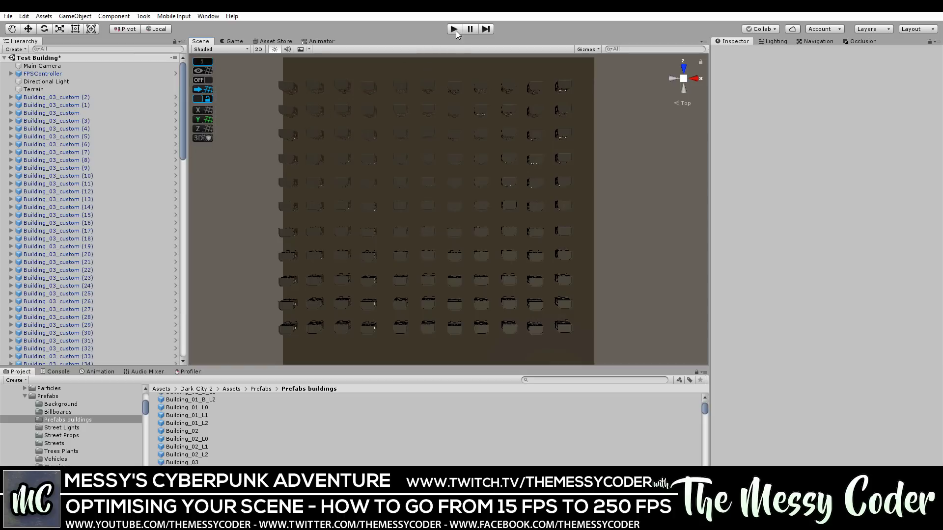
pyautogui.click(773, 41)
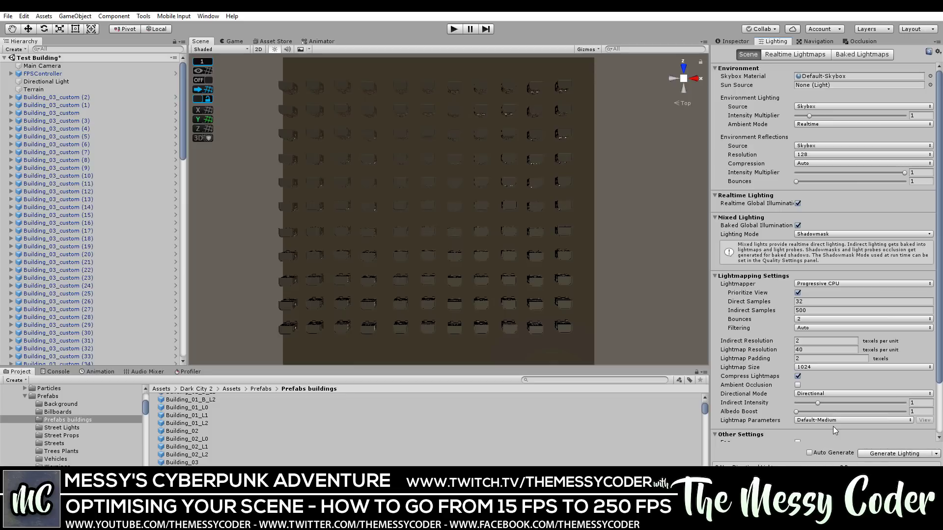
pyautogui.scroll(-3, 826, 409)
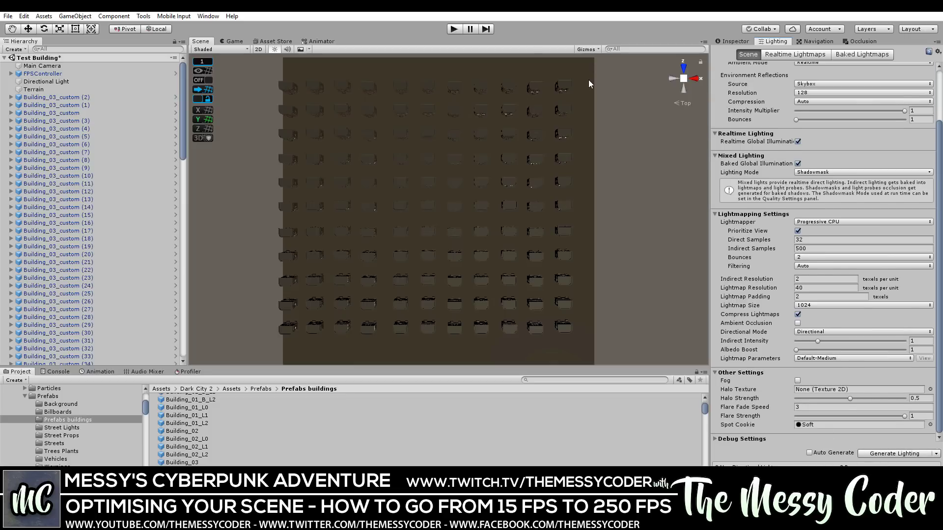
# - Play the scene, walk between the buildings to check the frame rate statistics, and stop the playback
pyautogui.click(455, 29)
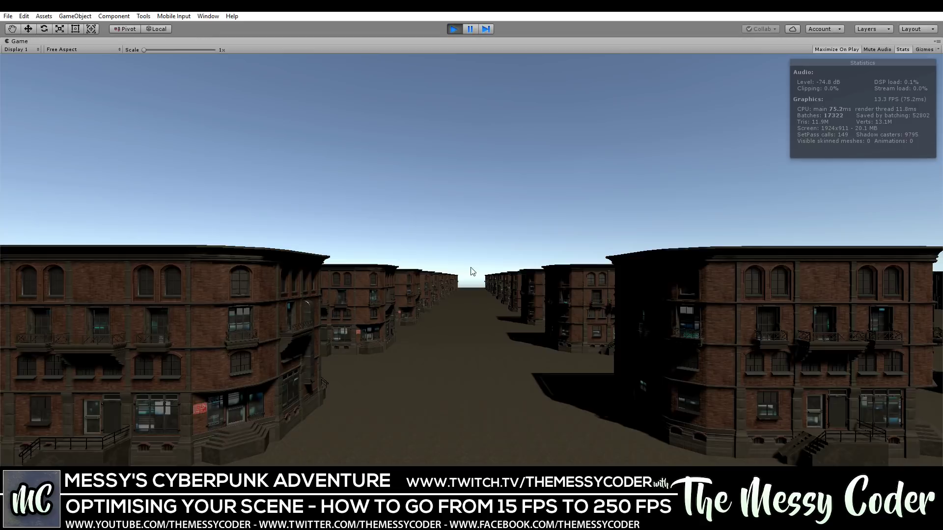
pyautogui.press('w')
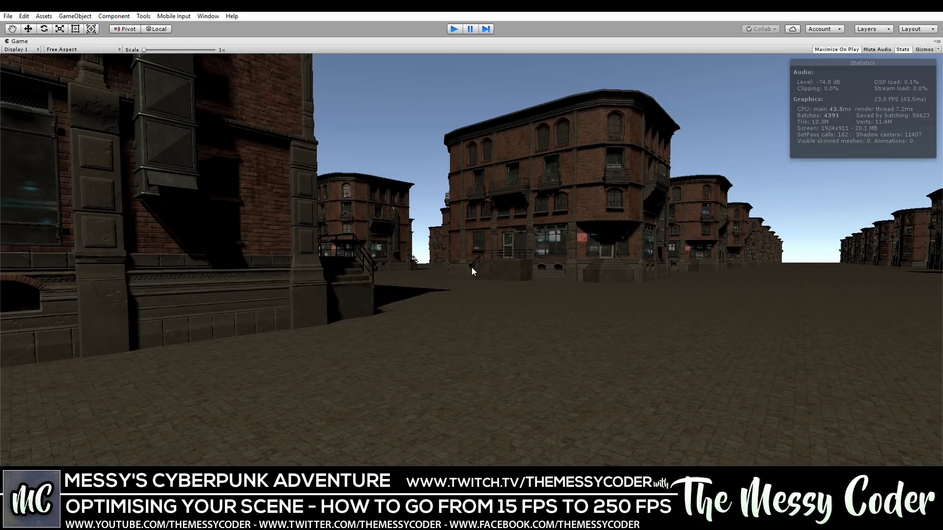
pyautogui.hotkey('ctrl', 'p')
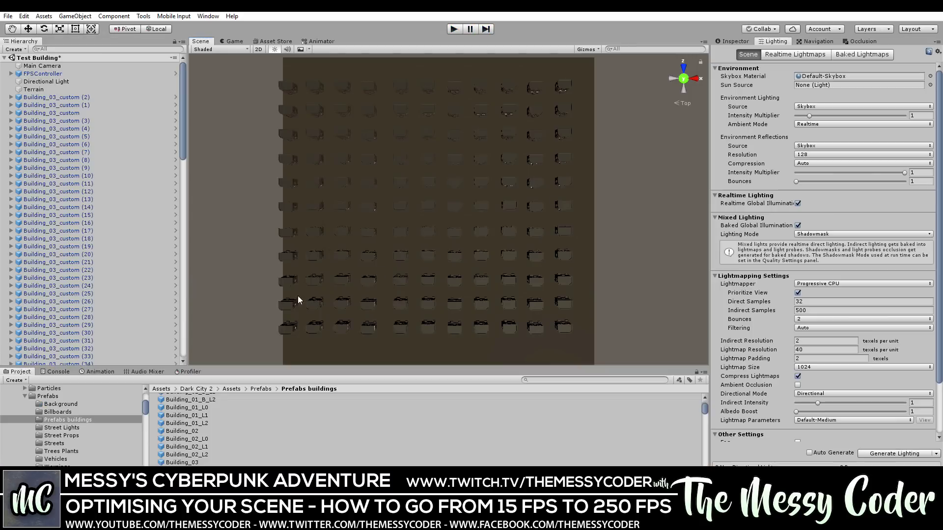
# - Review the GPUI Prefab Manager and the prefabs in _MessyMas's LOD0 folder, and enable the GPU Instancer Prefab Manager script
pyautogui.moveTo(182, 105); pyautogui.dragTo(194, 334)
pyautogui.click(93, 362)
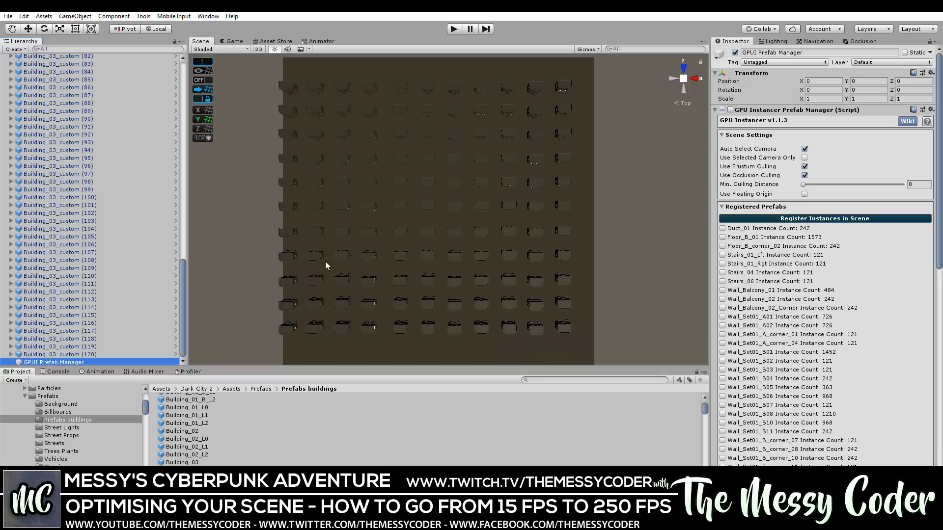
pyautogui.scroll(5, 69, 400)
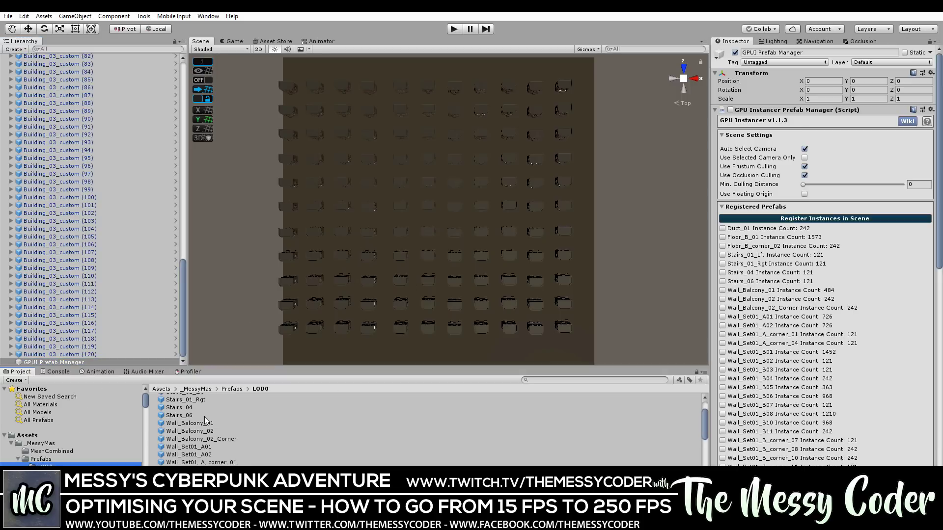
pyautogui.scroll(-6, 204, 417)
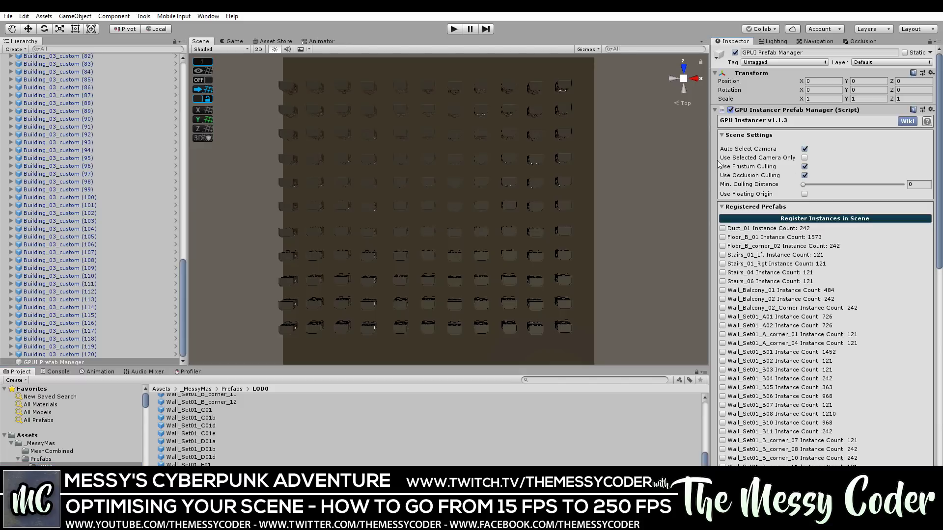
# - Play the scene with GPU instancing enabled and walk down the street to check the frame rate statistics
pyautogui.click(453, 30)
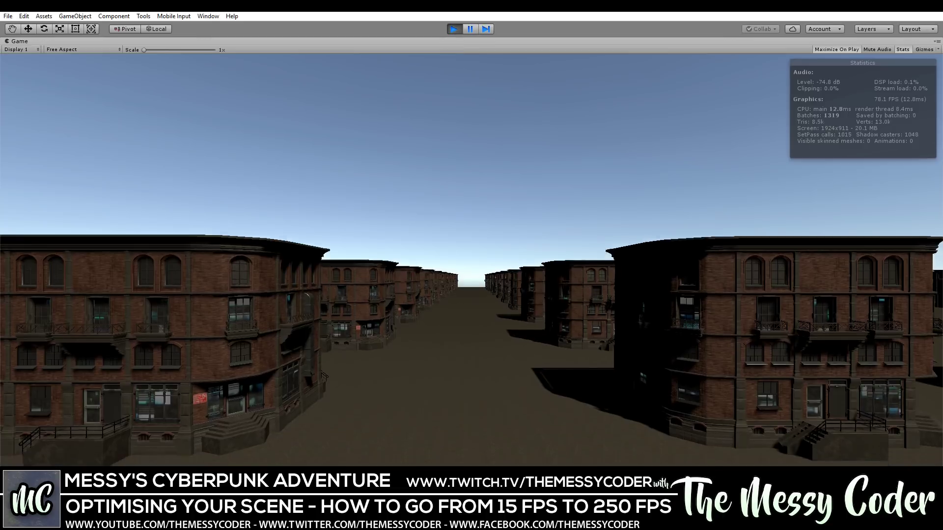
pyautogui.press('w')
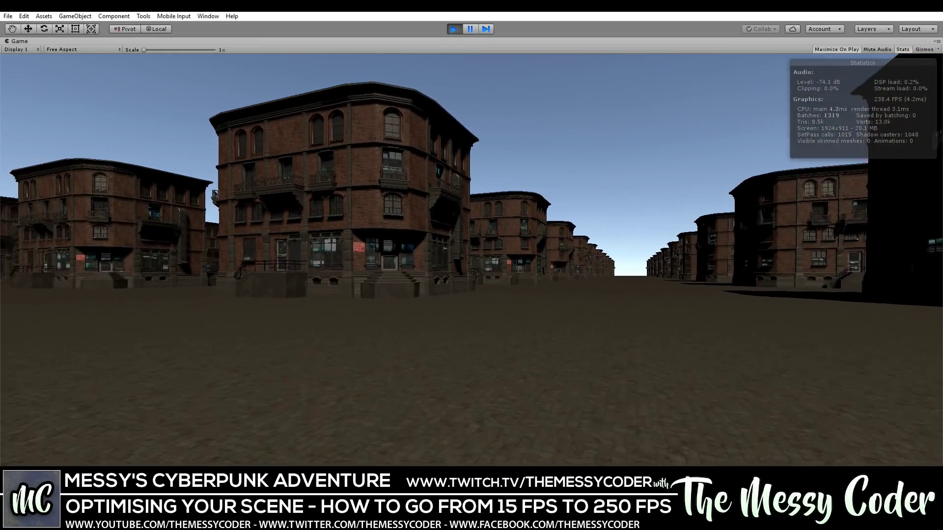
pyautogui.press('w')
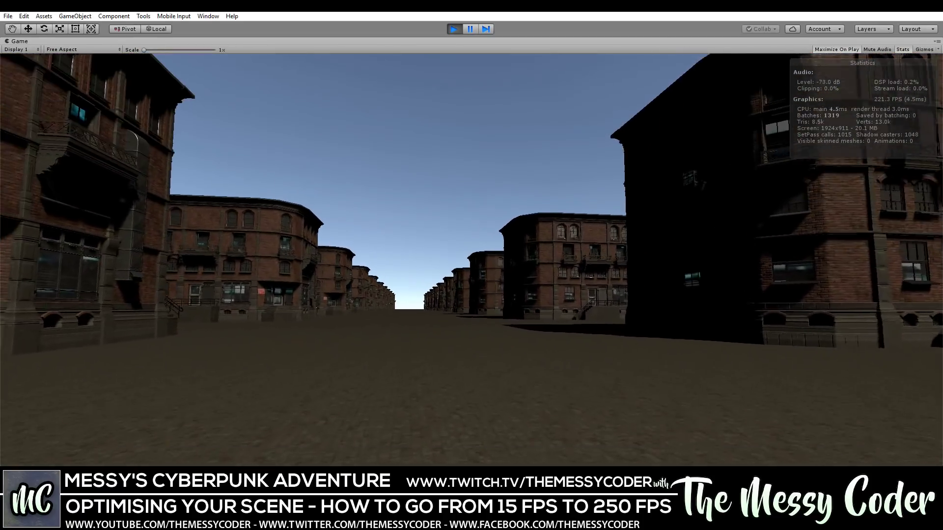
pyautogui.press('w')
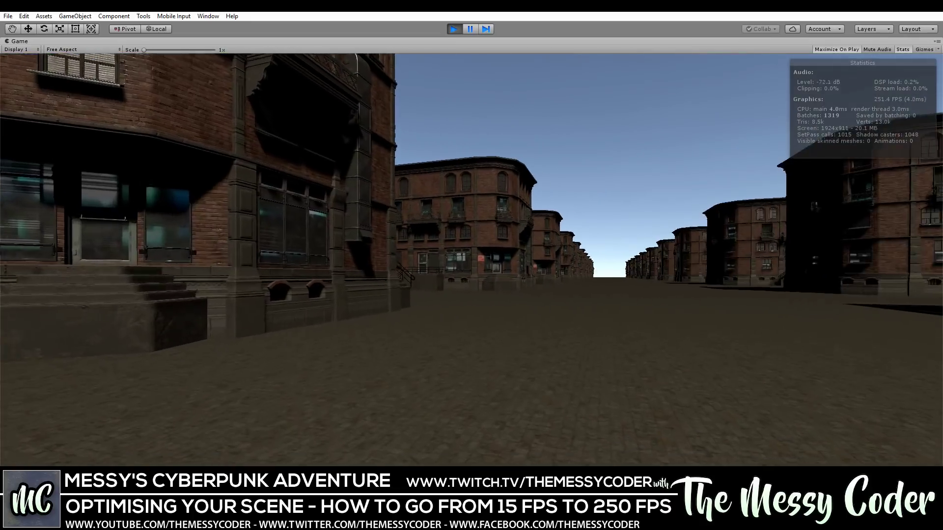
pyautogui.press('w')
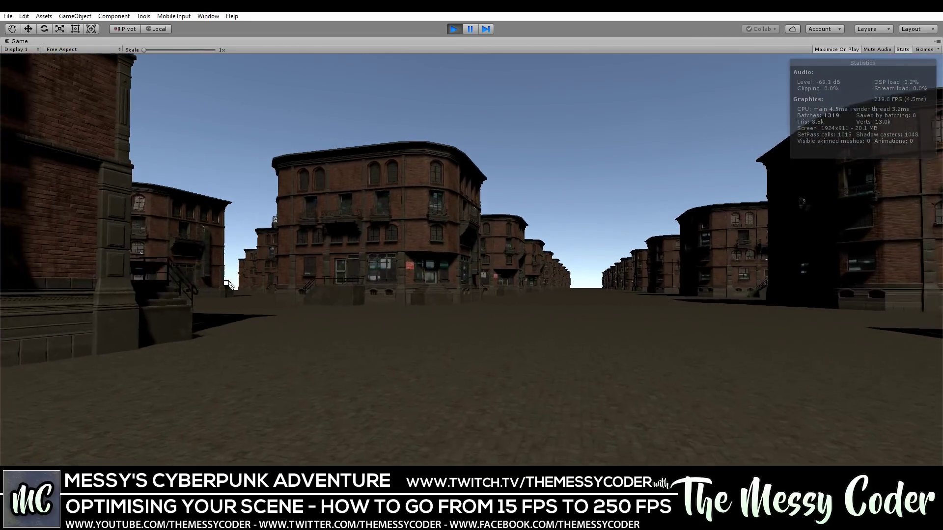
# - Walk the streets between the instanced buildings to check the frame rate statistics, and stop the playback
pyautogui.press('w')
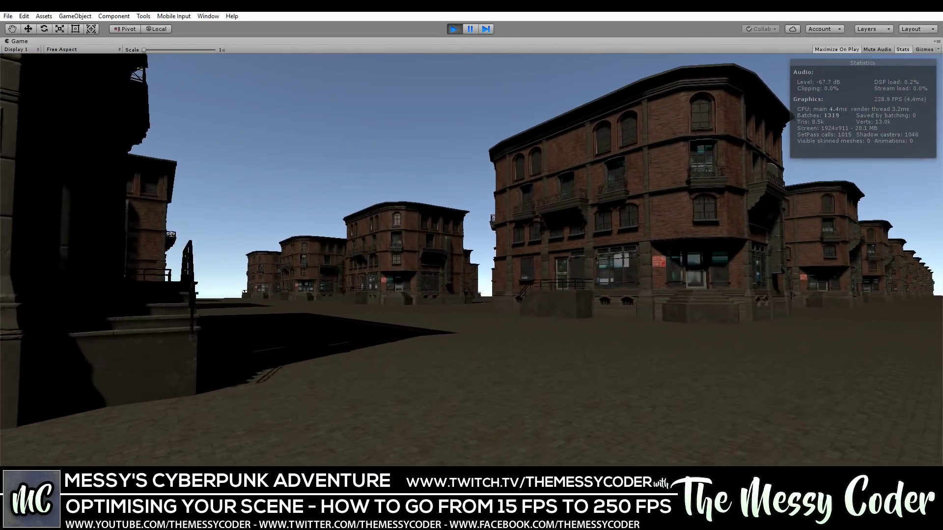
pyautogui.press('w')
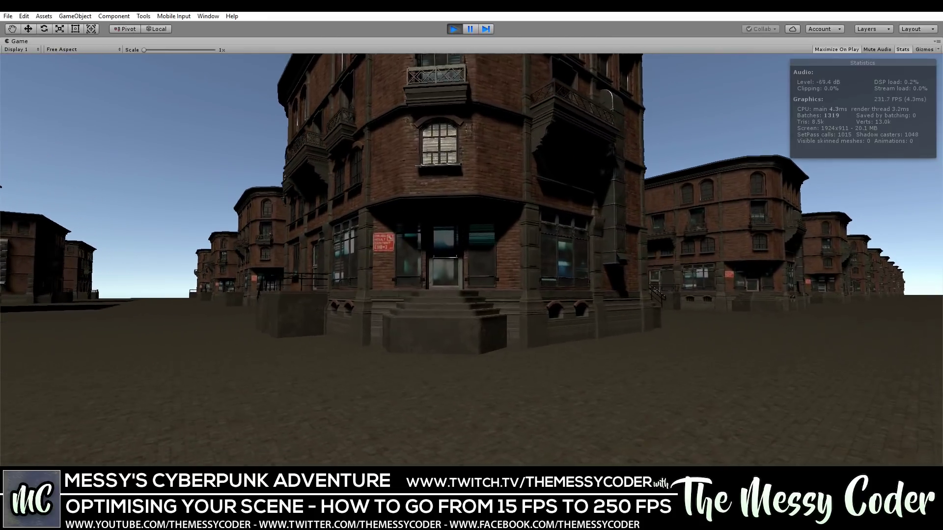
pyautogui.press('w')
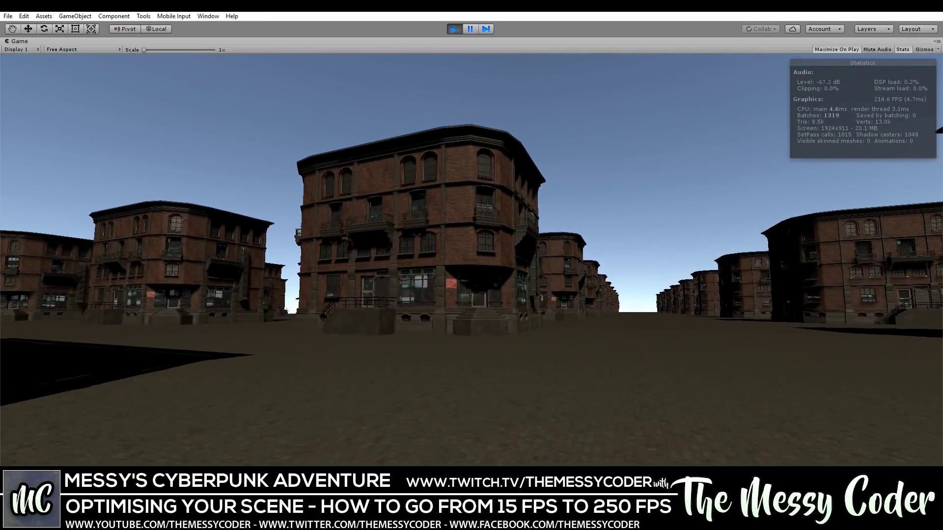
pyautogui.press('w')
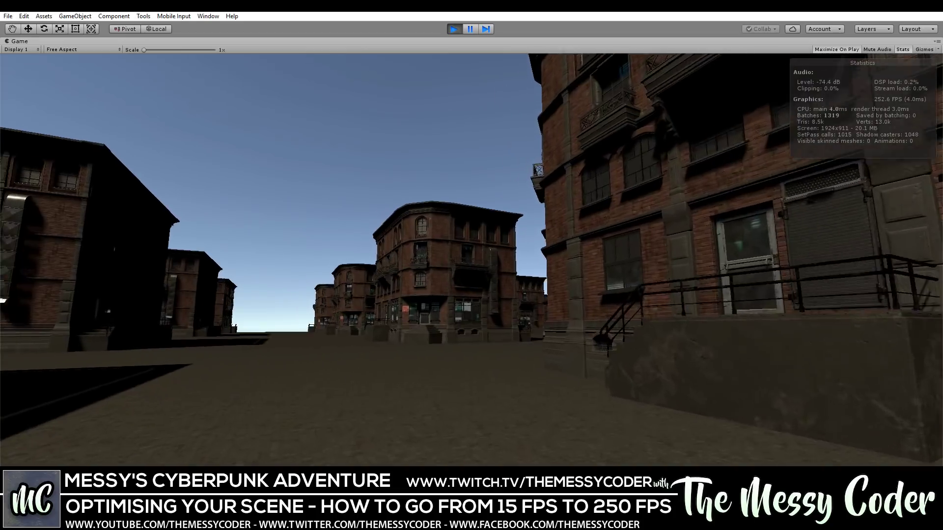
pyautogui.press('w')
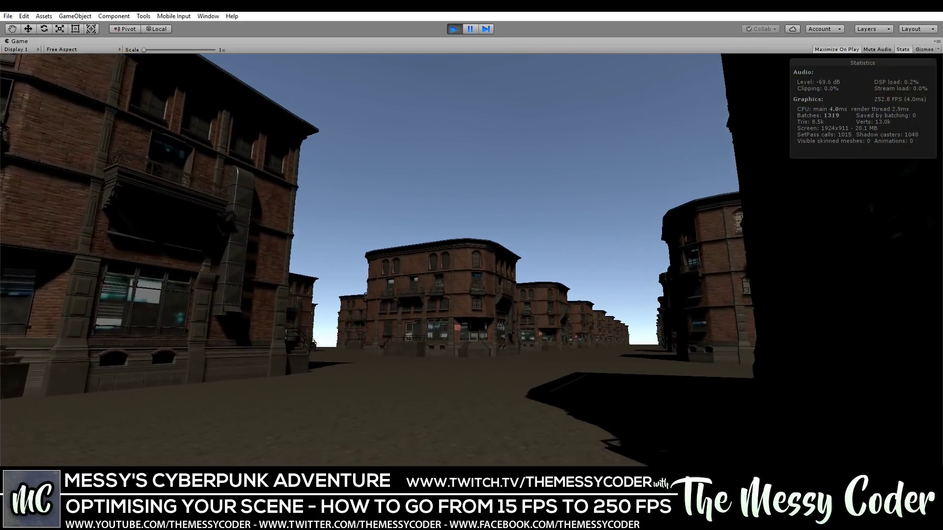
pyautogui.press('w')
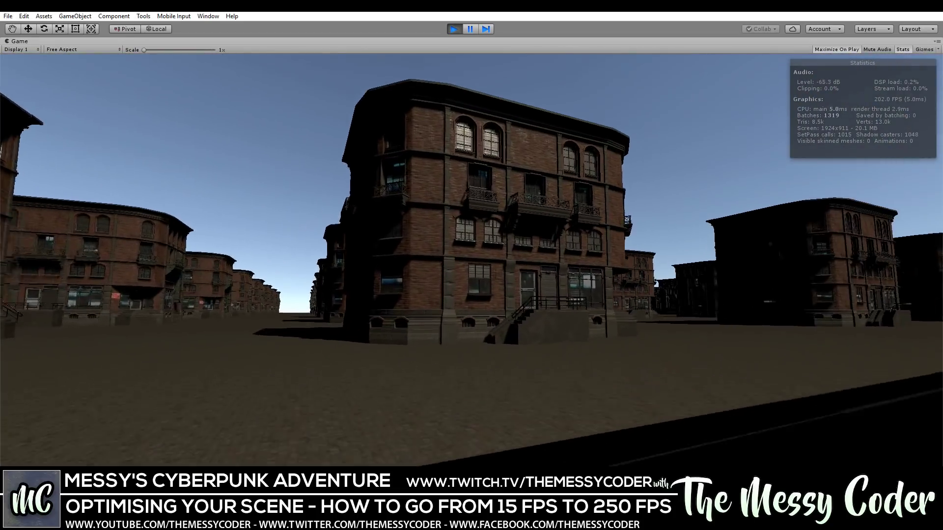
pyautogui.press('w')
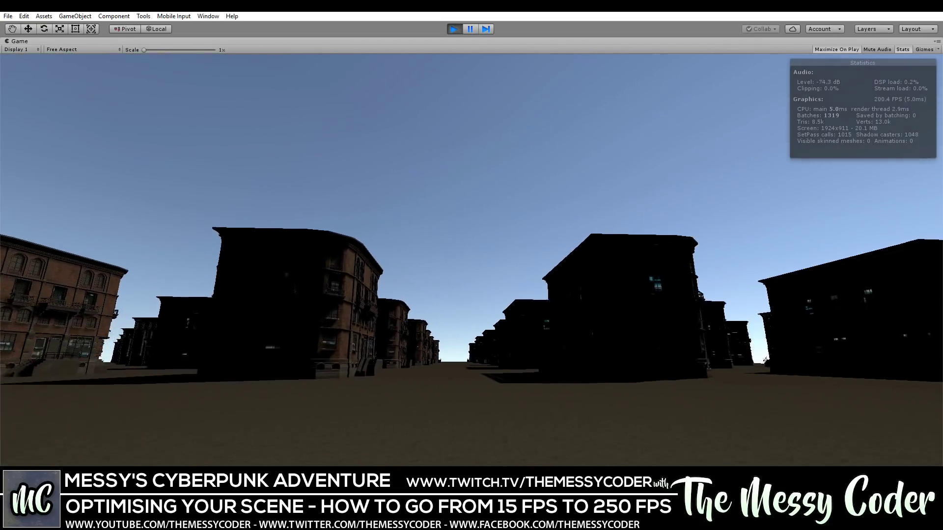
pyautogui.press('w')
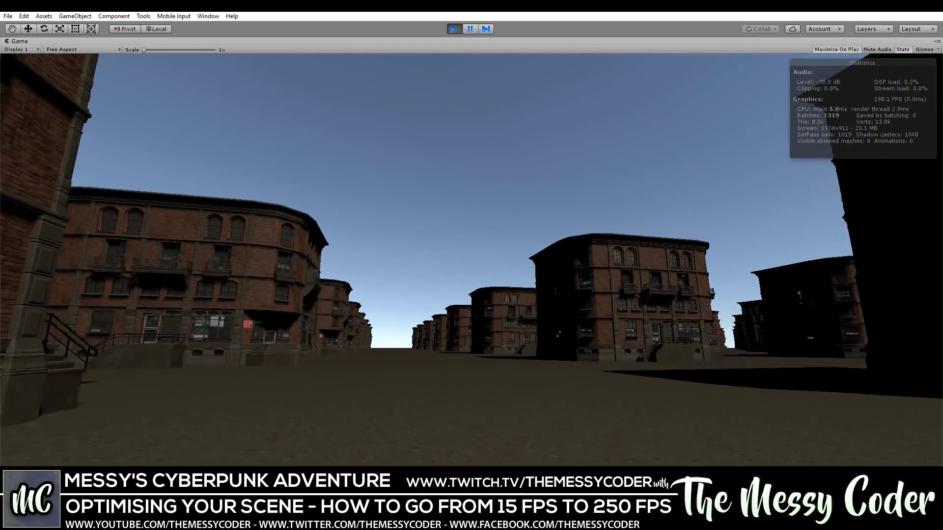
pyautogui.press('w')
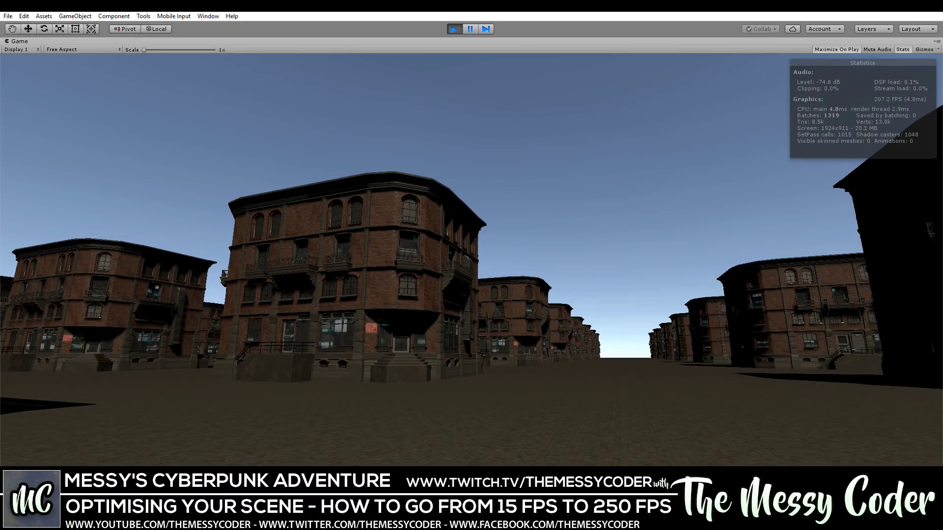
pyautogui.hotkey('ctrl', 'p')
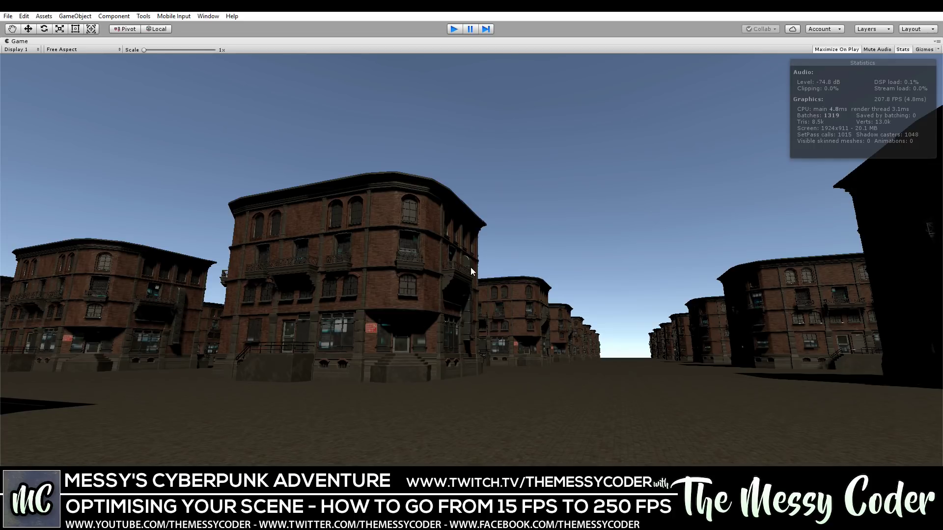
pyautogui.hotkey('ctrl', 'p')
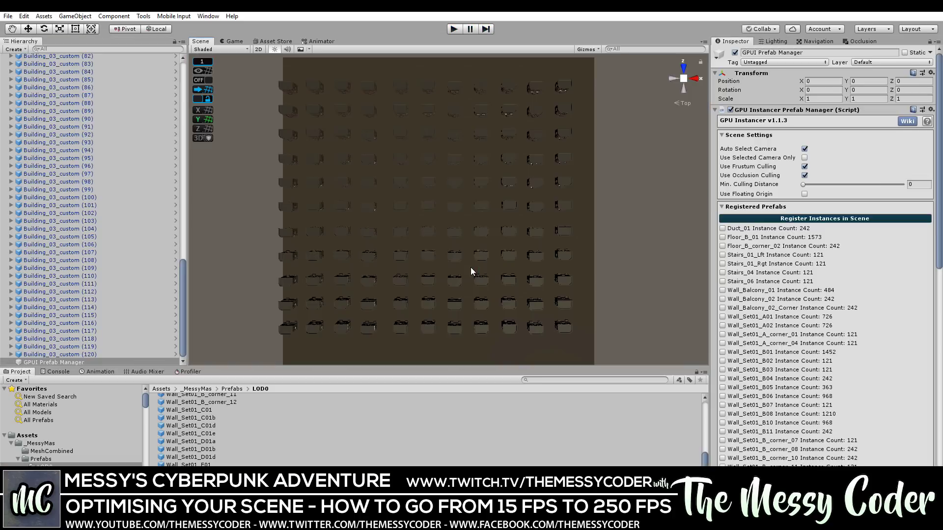
# - Play the scene again and walk through the streets up to a building's ground-floor windows to inspect the detail
pyautogui.hotkey('ctrl', 'p')
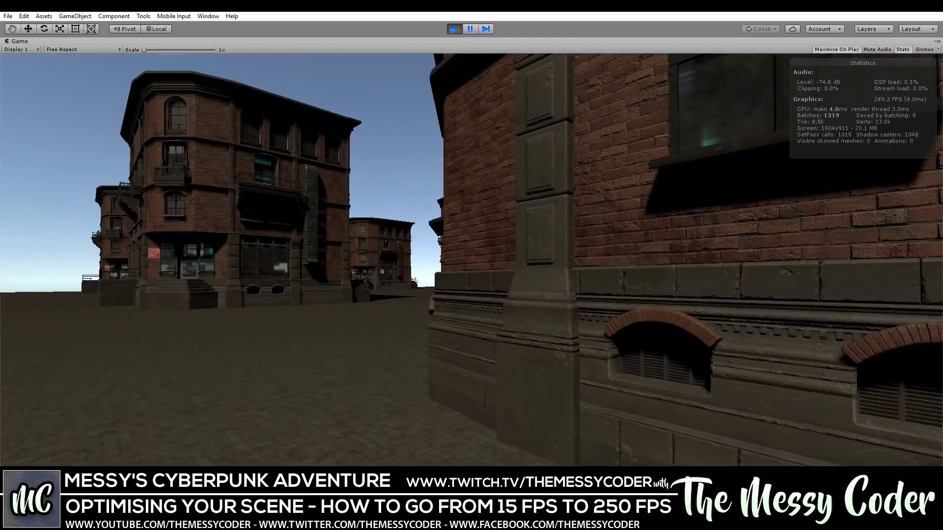
pyautogui.press('w')
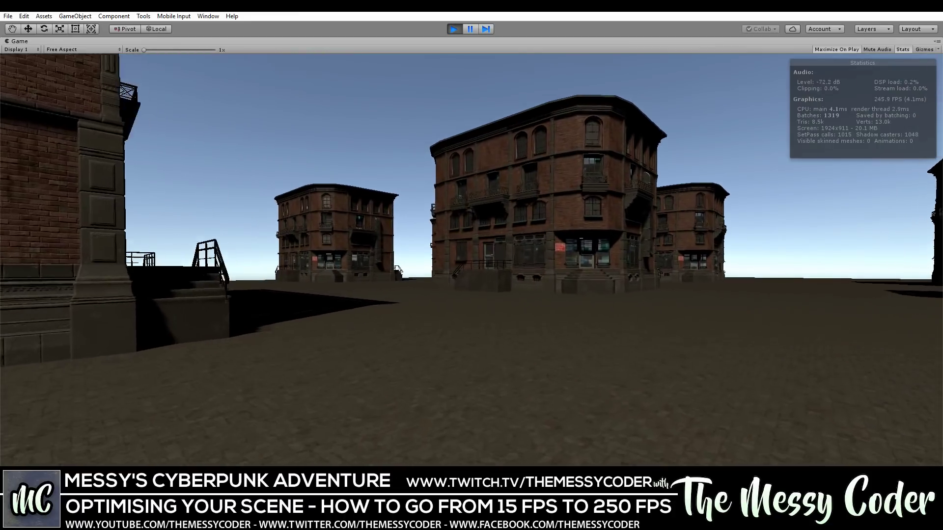
pyautogui.press('w')
pyautogui.press('w')
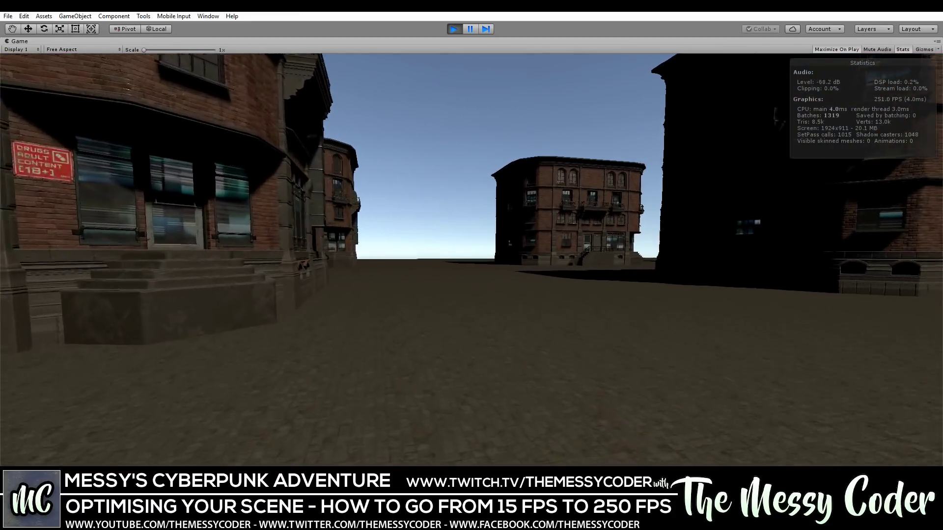
pyautogui.press('w')
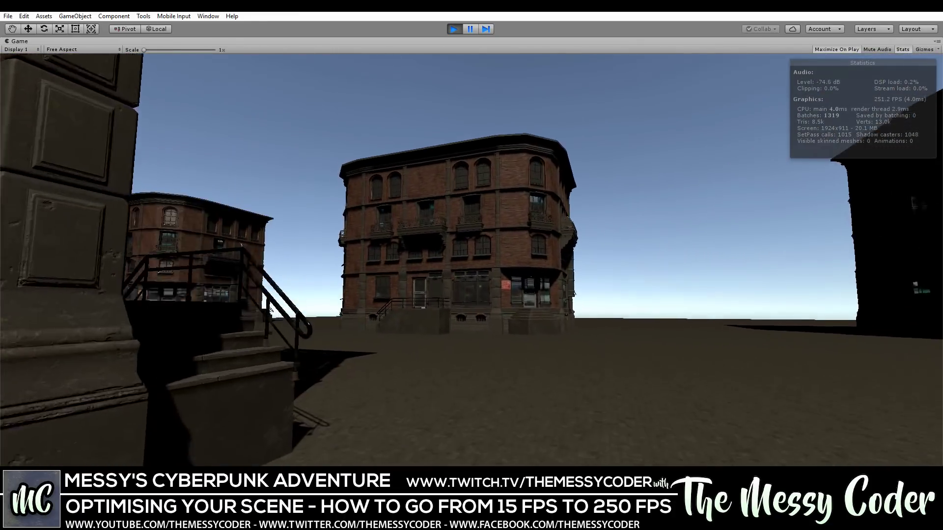
pyautogui.press('w')
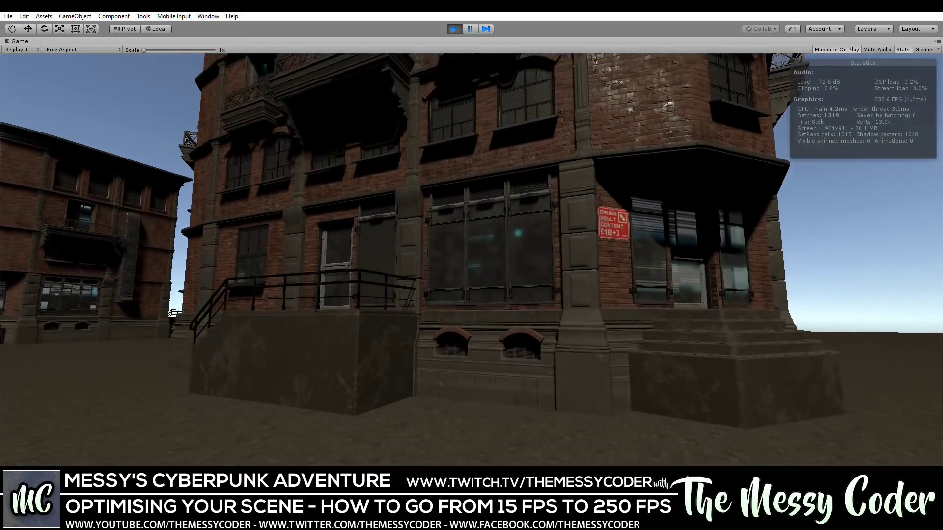
pyautogui.press('w')
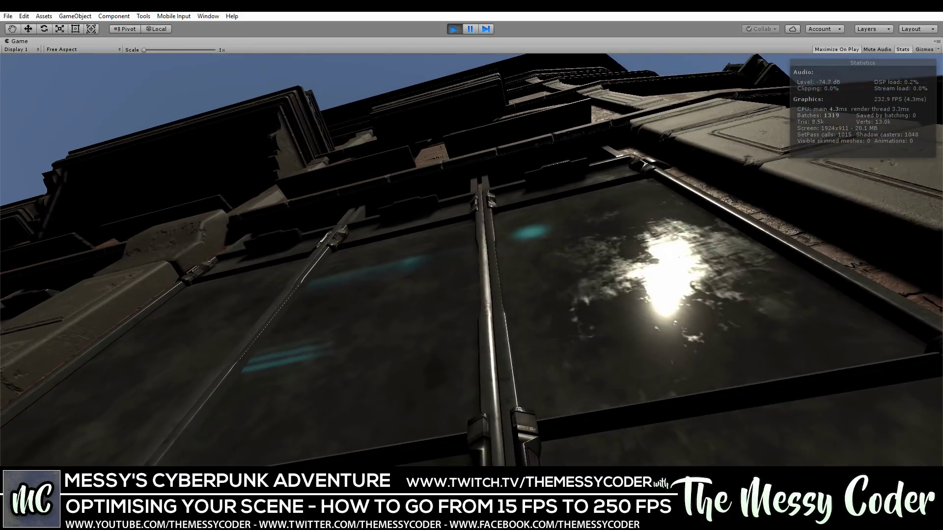
# - Back away from the building, examine its facades from several distances and angles with the statistics shown, and stop the playback
pyautogui.press('s')
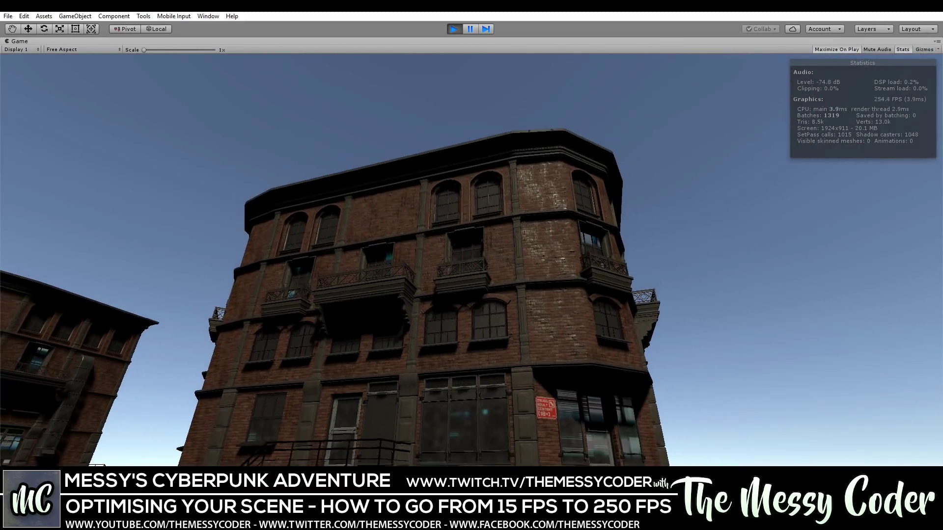
pyautogui.press('s')
pyautogui.press('w')
pyautogui.press('s')
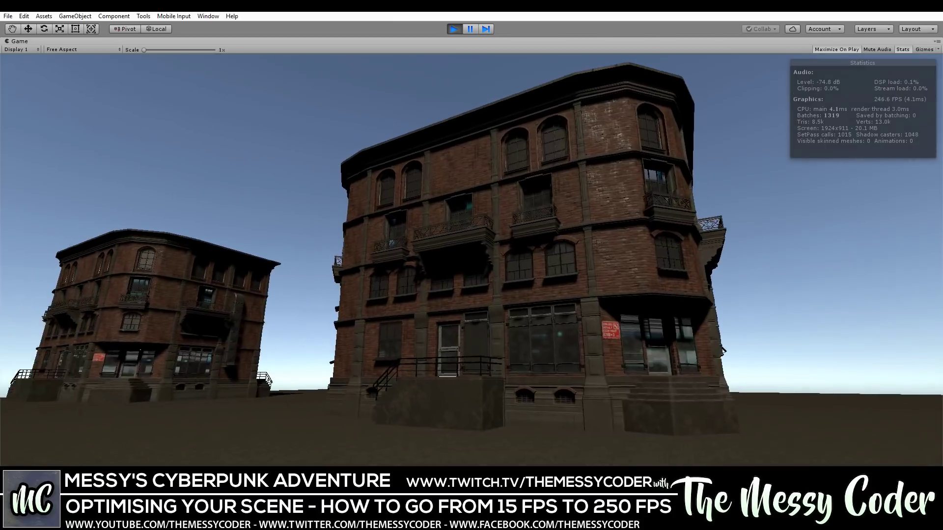
pyautogui.press('w')
pyautogui.press('w')
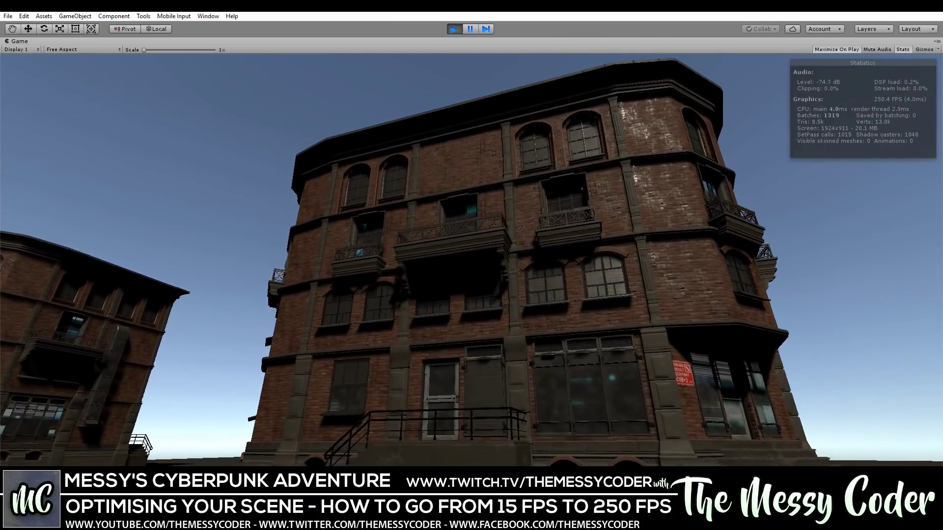
pyautogui.press('s')
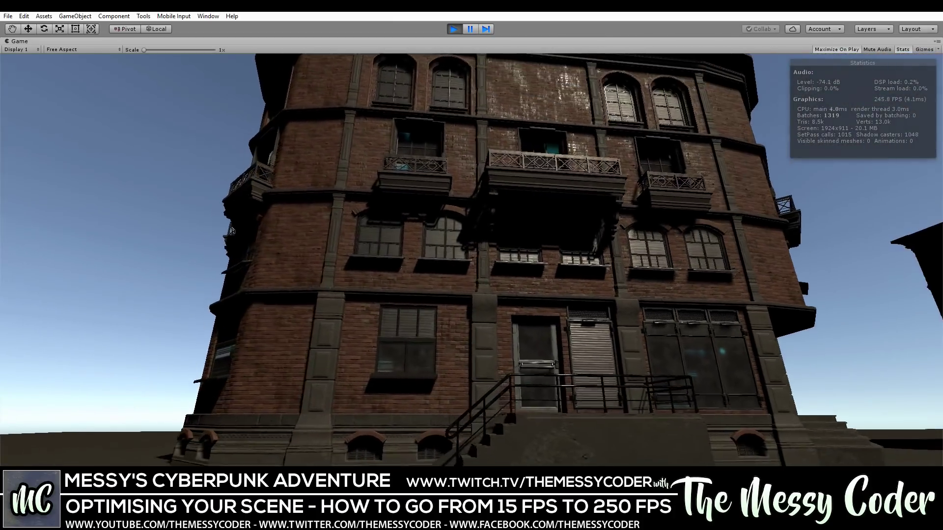
pyautogui.press('s')
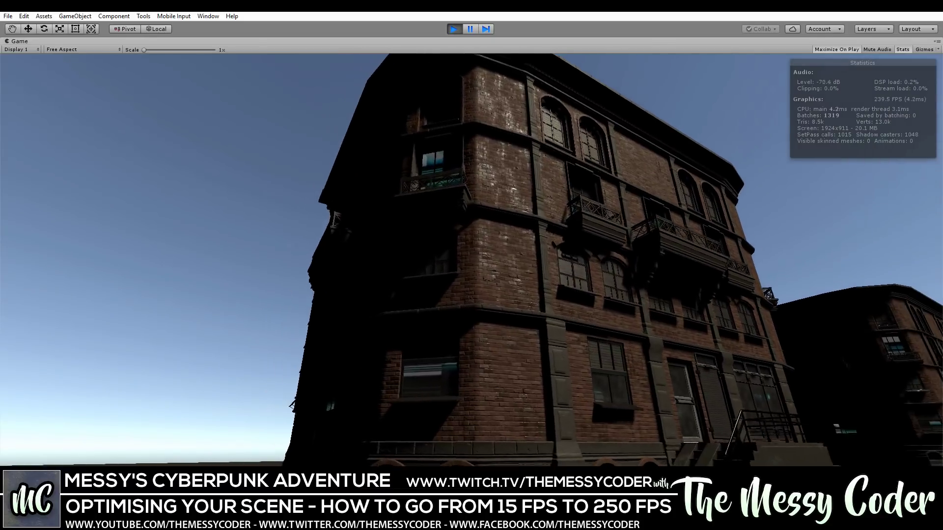
pyautogui.press('s')
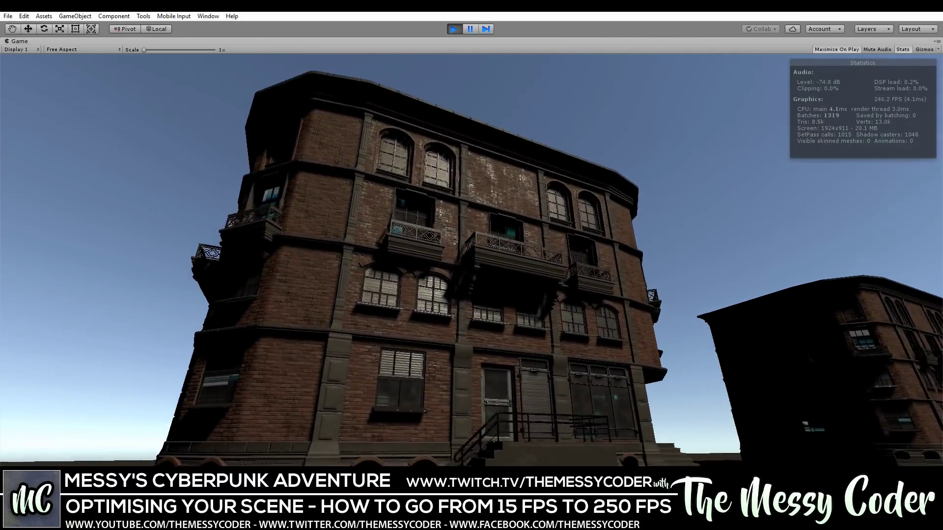
pyautogui.press('w')
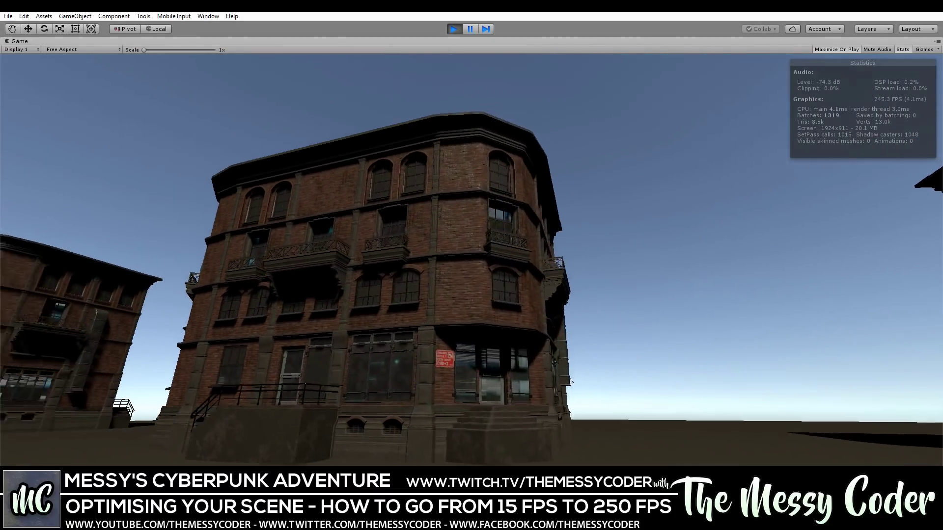
pyautogui.press('w')
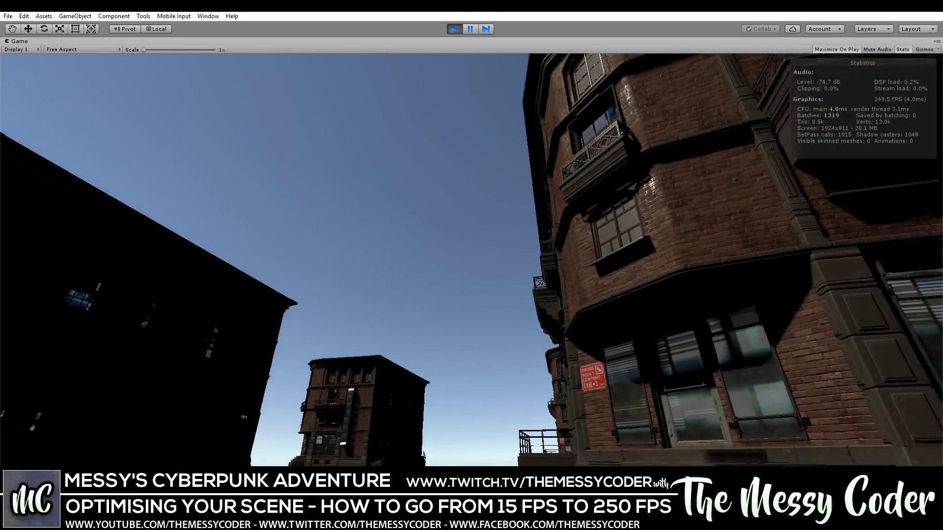
pyautogui.press('s')
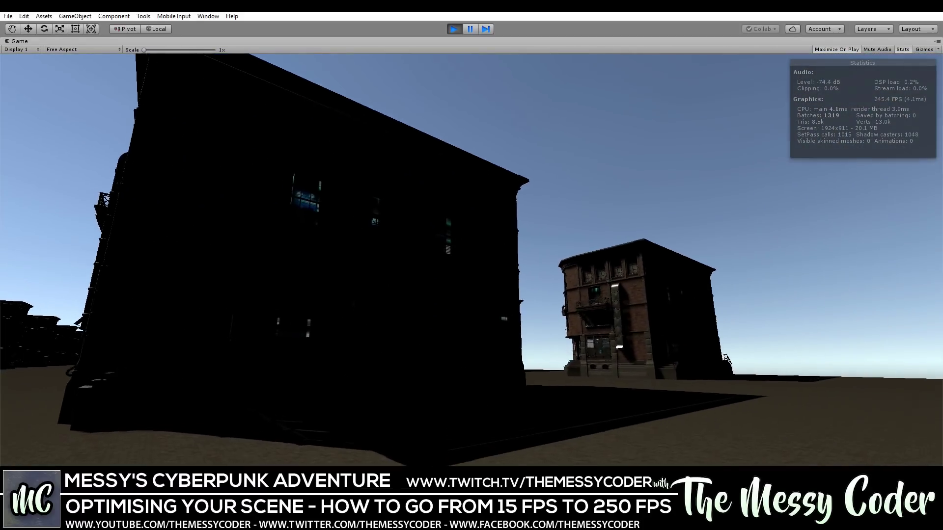
pyautogui.hotkey('ctrl', 'p')
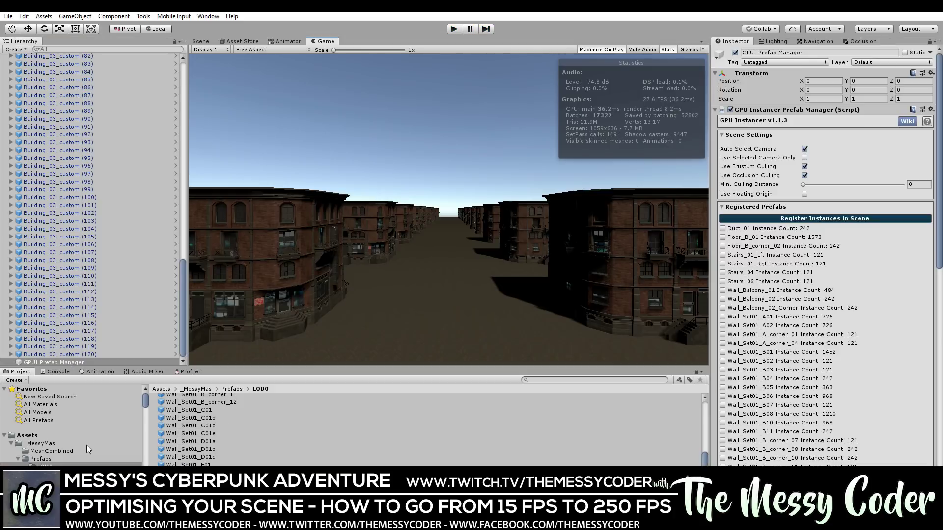
# - Find and open the Prefabs buildings folder of the Dark City 2 assets
pyautogui.scroll(-3, 86, 444)
pyautogui.scroll(-5, 83, 442)
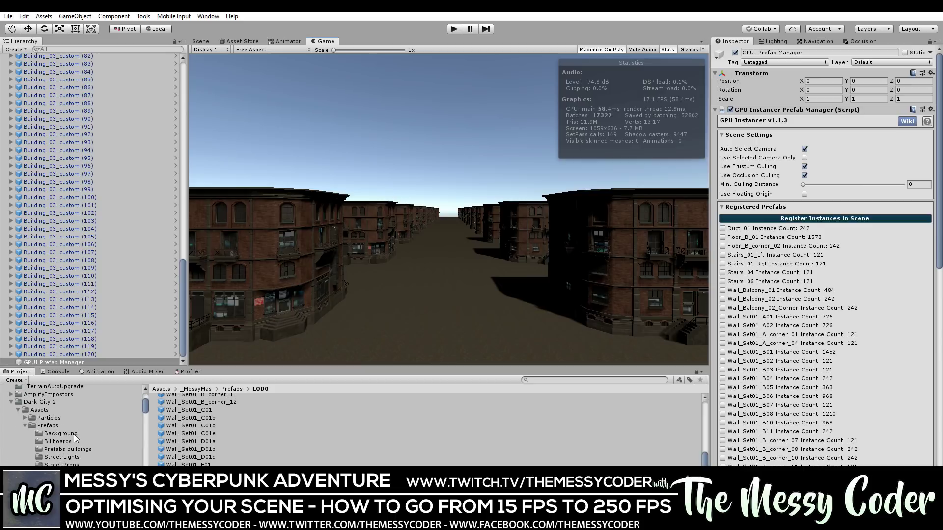
pyautogui.scroll(-3, 73, 435)
pyautogui.scroll(-3, 74, 435)
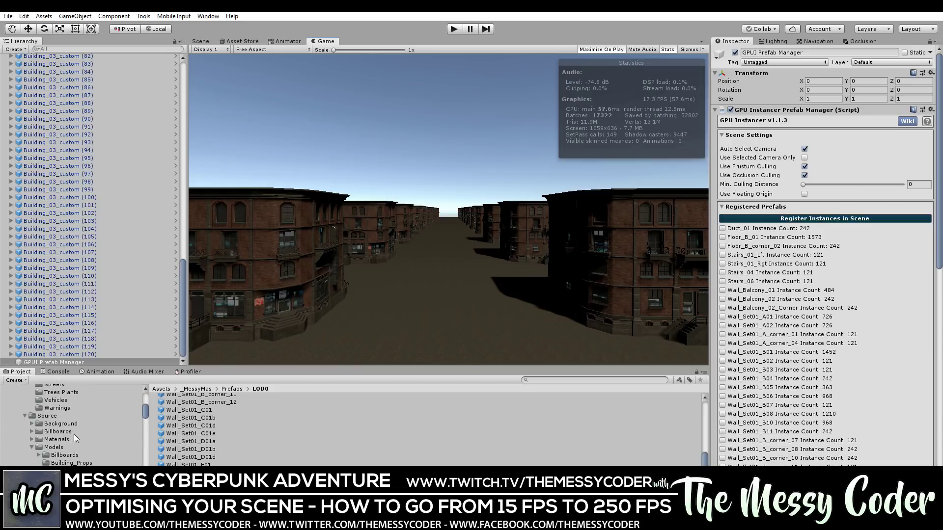
pyautogui.scroll(3, 74, 434)
pyautogui.scroll(3, 71, 430)
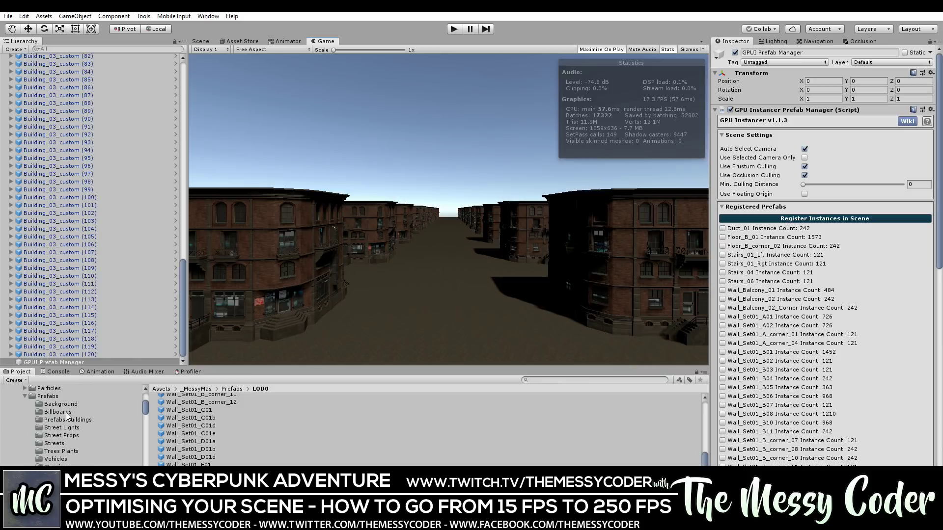
pyautogui.click(65, 420)
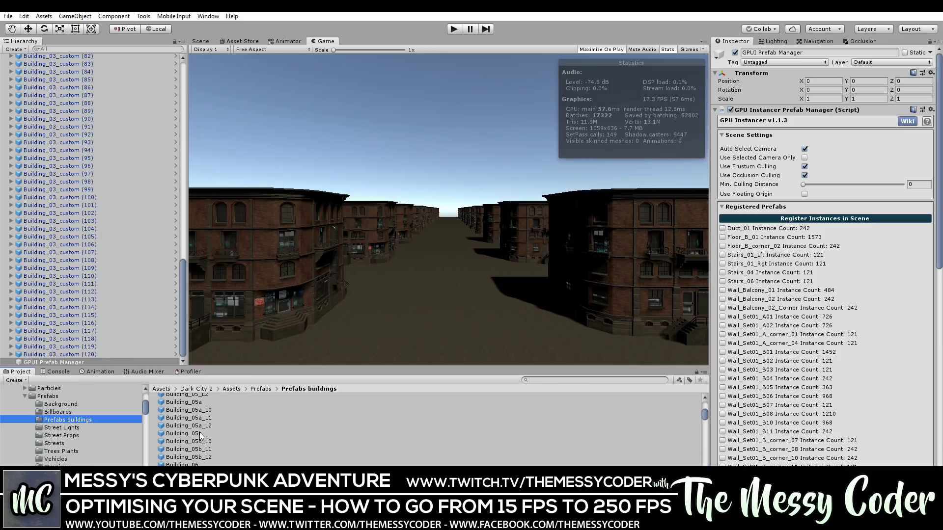
# - Open the Building_03 prefab, inspect the LOD 0 renderers of its LOD Group, and preview the Building_03_B prefab
pyautogui.scroll(3, 199, 432)
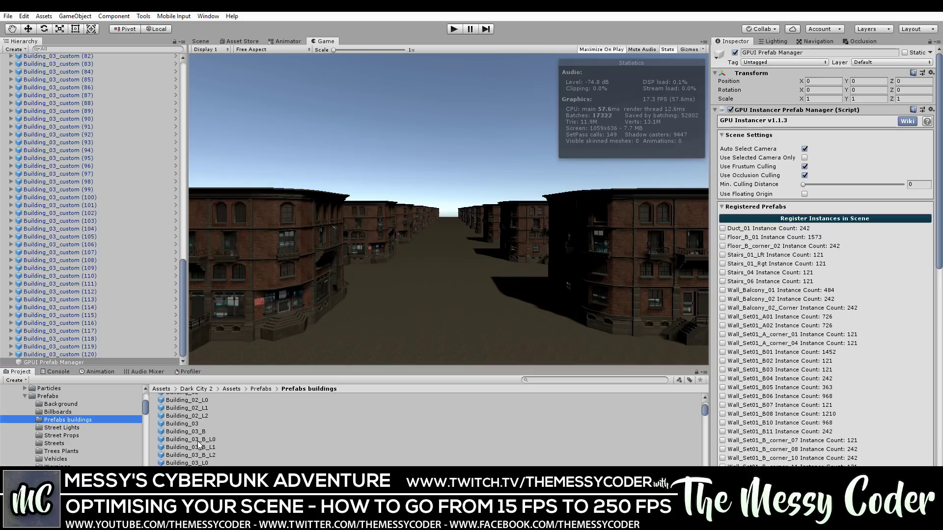
pyautogui.click(196, 424)
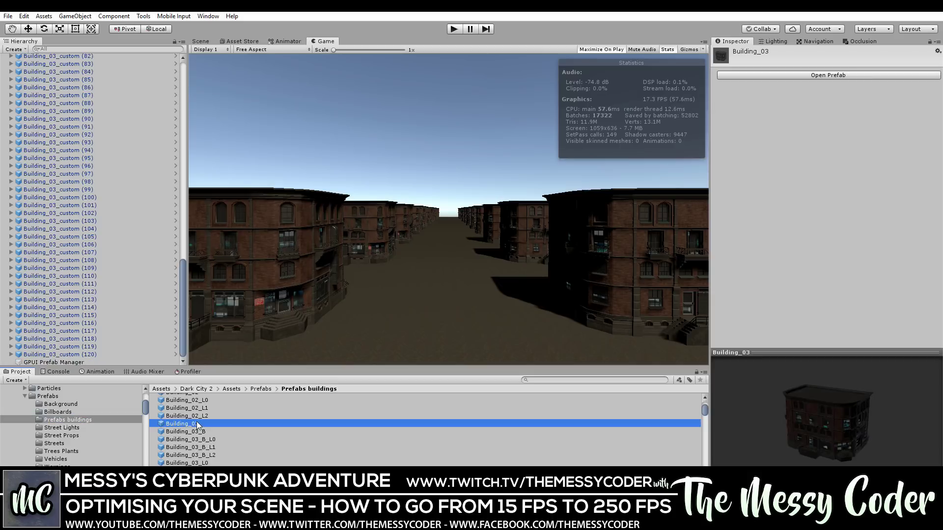
pyautogui.click(820, 75)
pyautogui.click(730, 142)
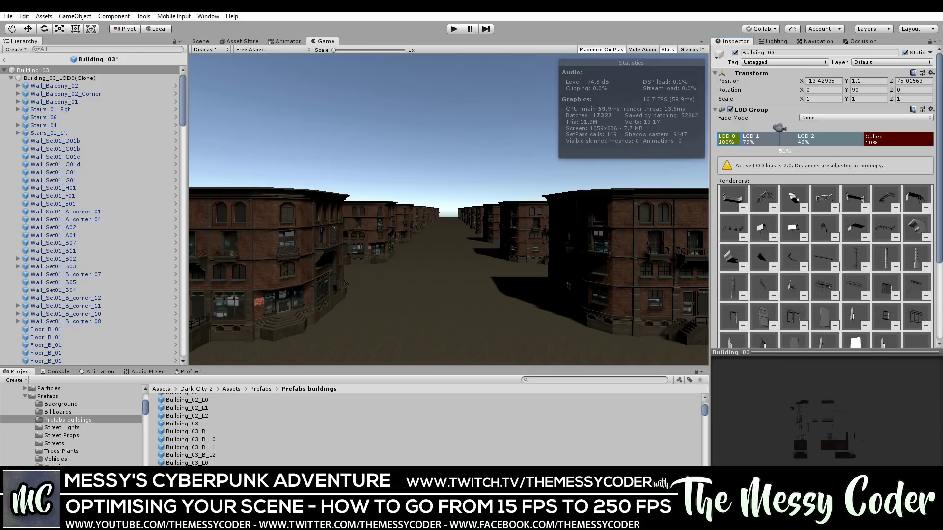
pyautogui.click(180, 432)
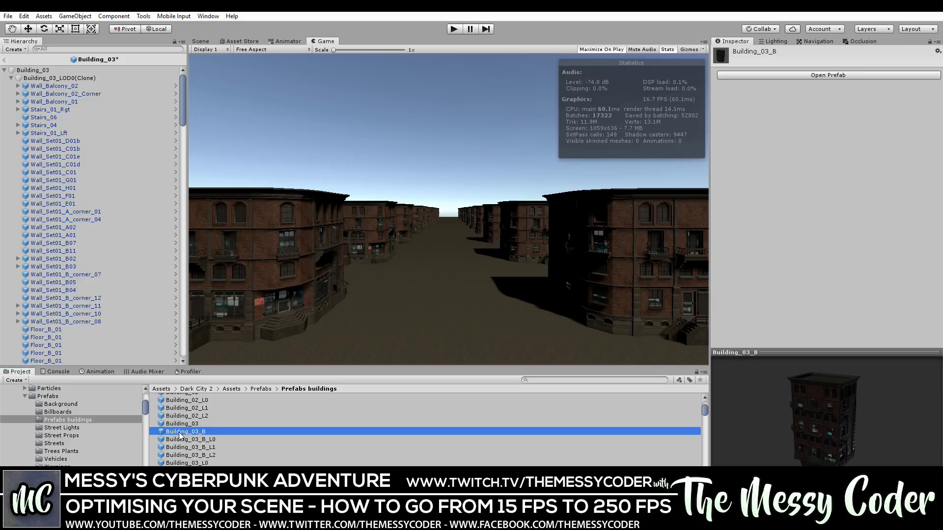
# - Open the Building_03_B prefab, discarding the Building_03 changes, inspect the LOD 0 renderers of its LOD Group, and return to the scene
pyautogui.click(784, 75)
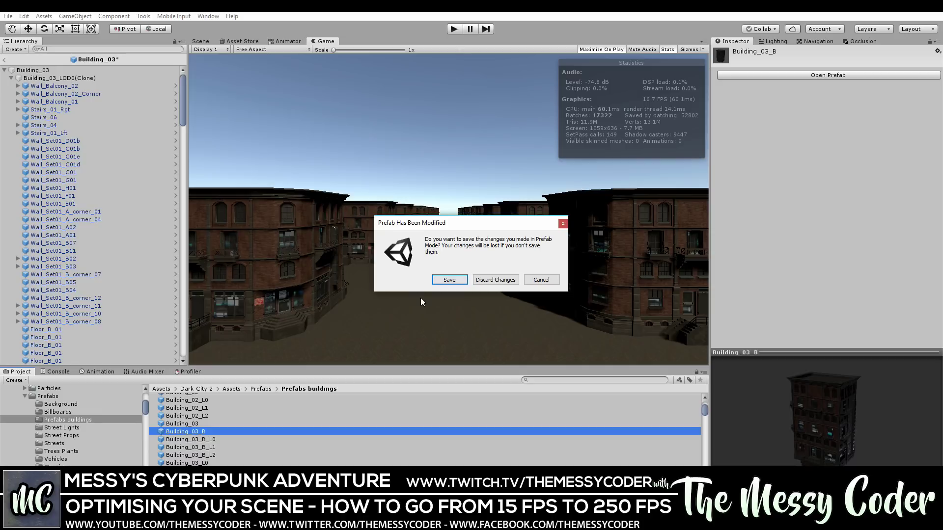
pyautogui.click(496, 280)
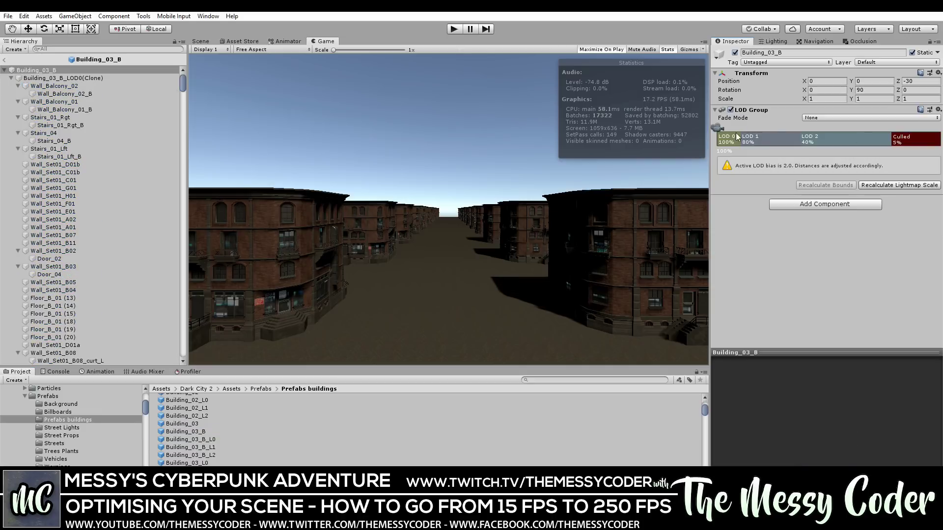
pyautogui.click(732, 139)
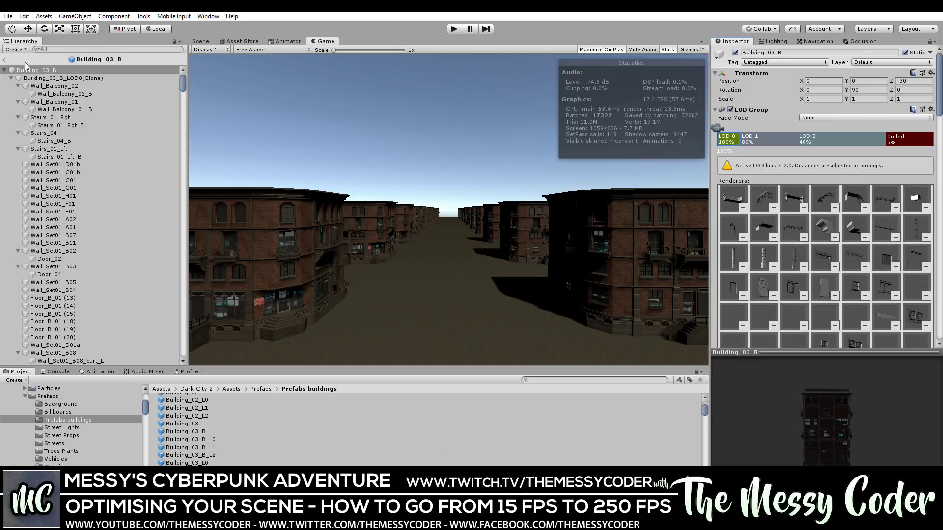
pyautogui.click(6, 62)
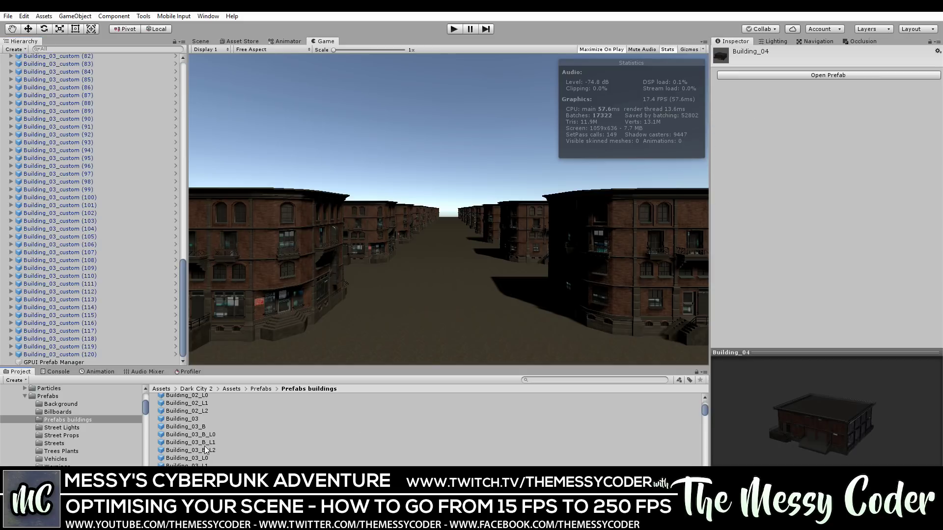
# - Preview the Building_03_L0 prefab in the Prefabs buildings folder
pyautogui.click(204, 447)
pyautogui.press('Down')
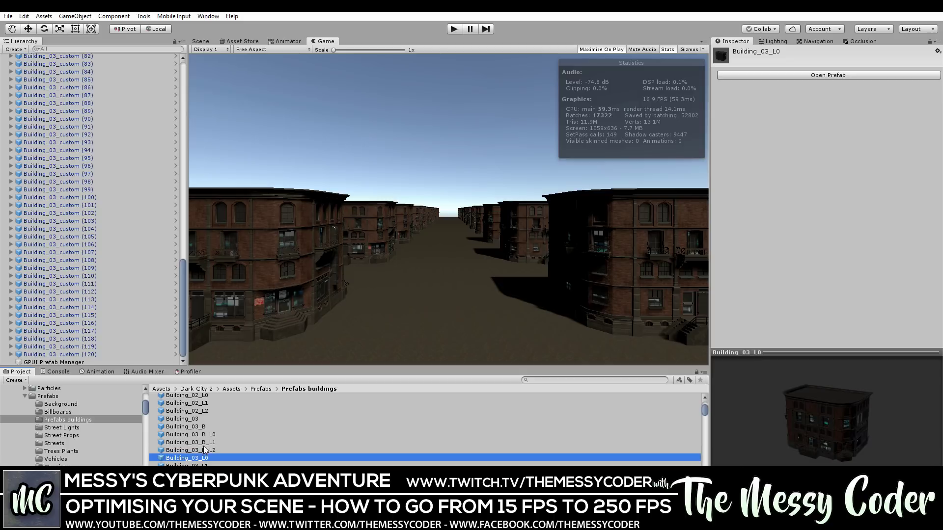
pyautogui.scroll(3, 202, 443)
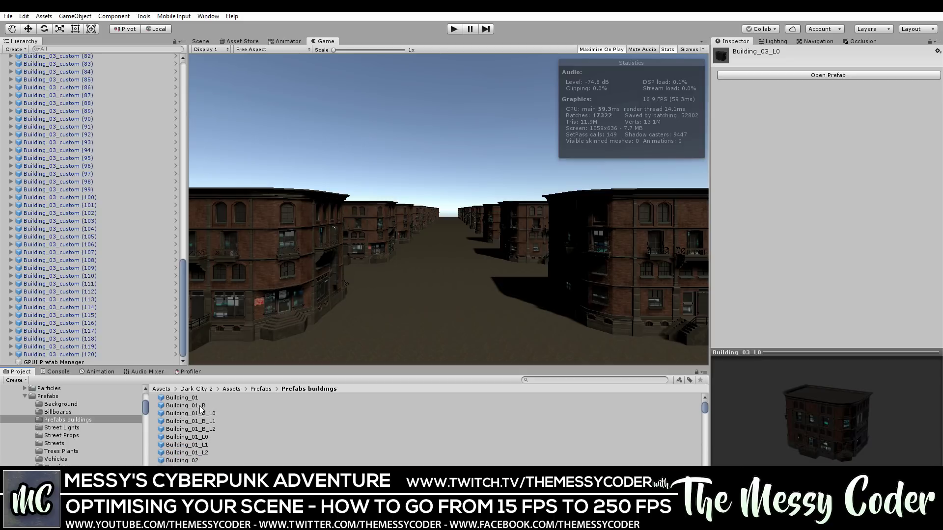
# - Open the Building_01 prefab, inspect its LOD 0 renderers and preview from several angles, and exit the prefab discarding changes
pyautogui.click(198, 396)
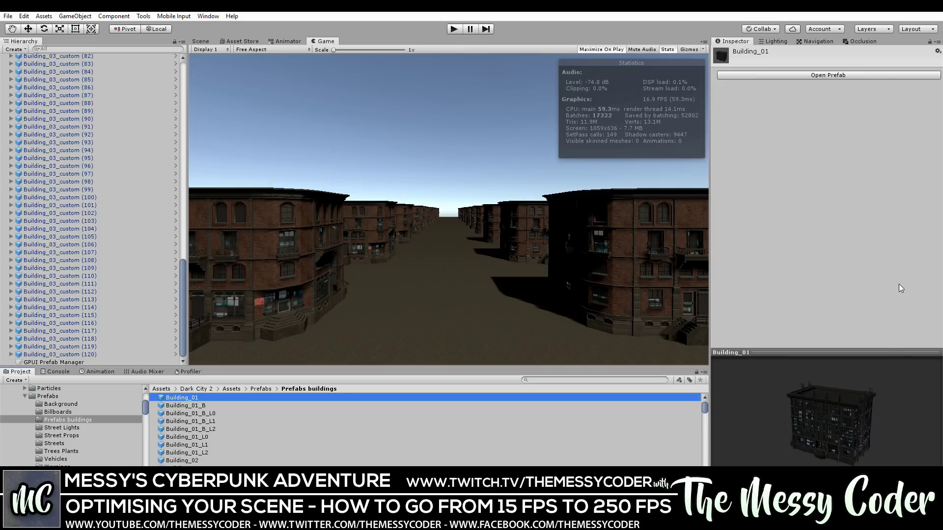
pyautogui.click(805, 75)
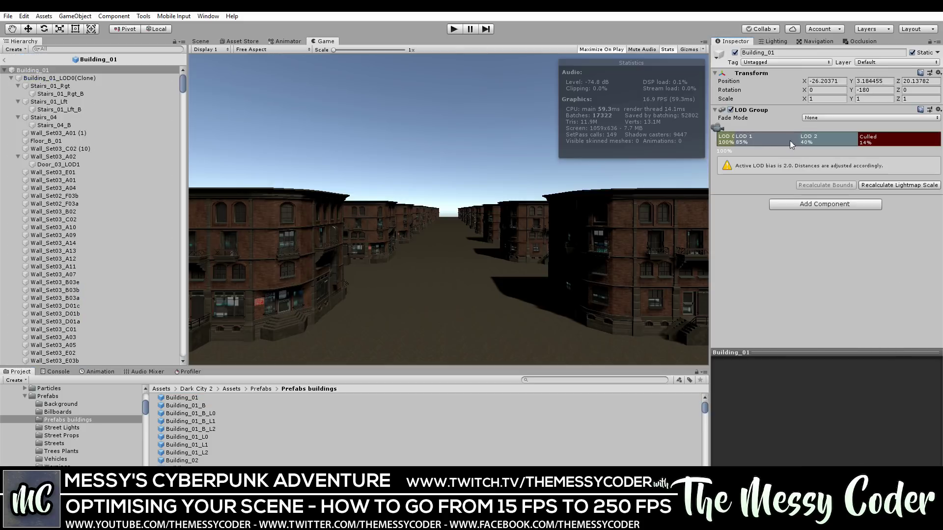
pyautogui.click(731, 141)
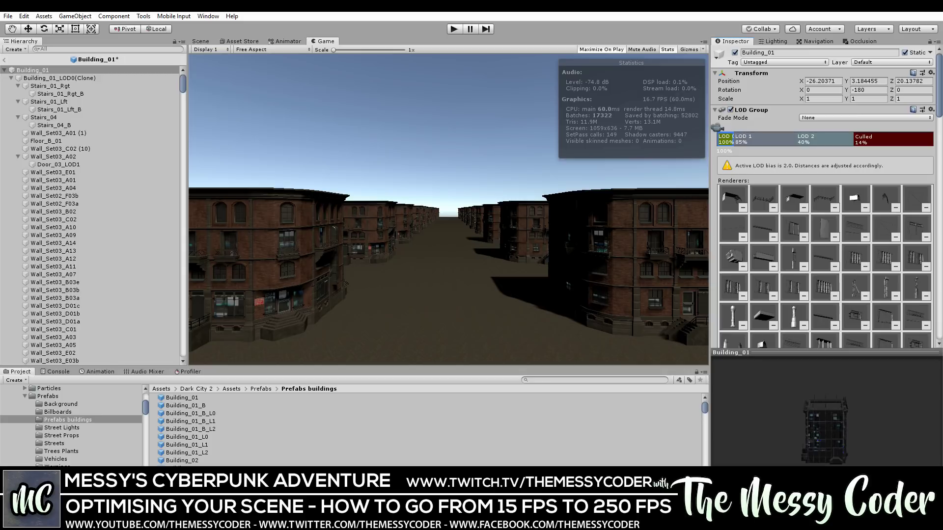
pyautogui.moveTo(784, 439); pyautogui.dragTo(1, 426)
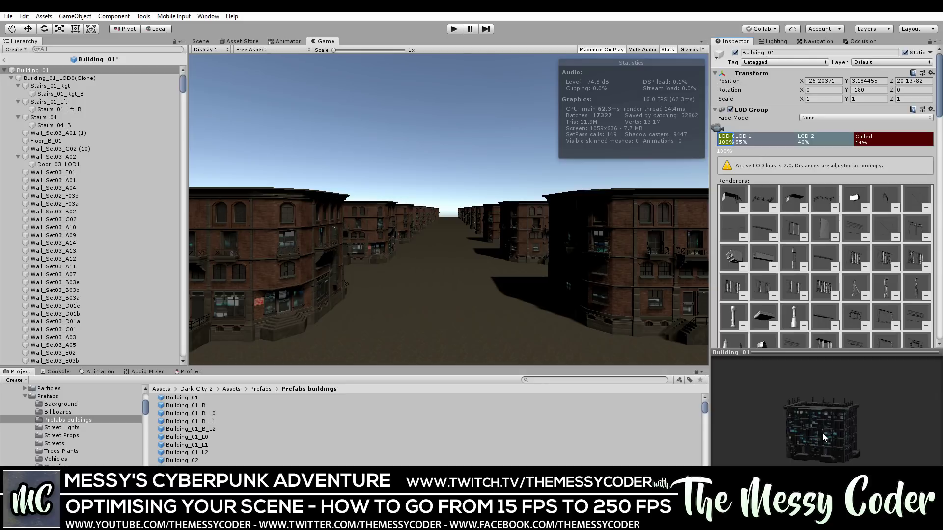
pyautogui.moveTo(823, 434); pyautogui.dragTo(785, 446)
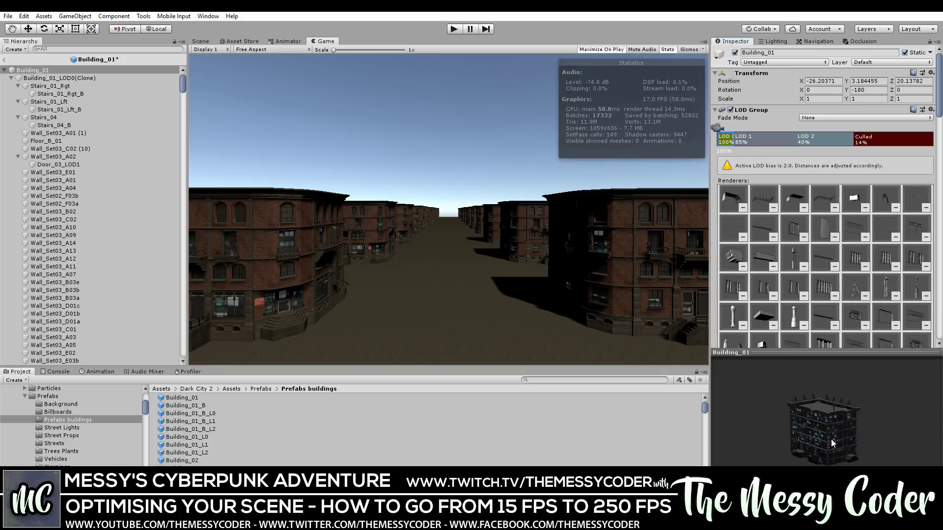
pyautogui.click(4, 59)
pyautogui.click(504, 280)
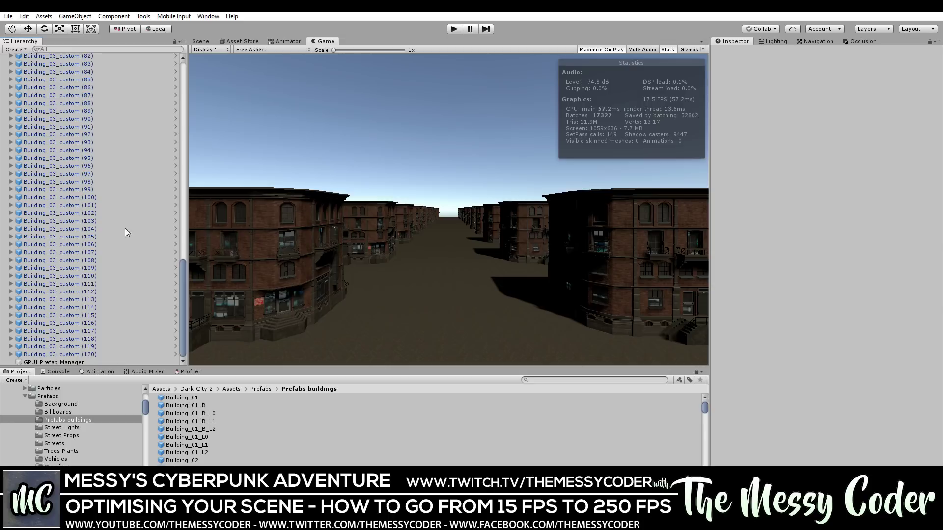
# - Switch to the Scene view and reopen the Building_01 prefab for editing
pyautogui.scroll(10, 77, 125)
pyautogui.scroll(15, 183, 175)
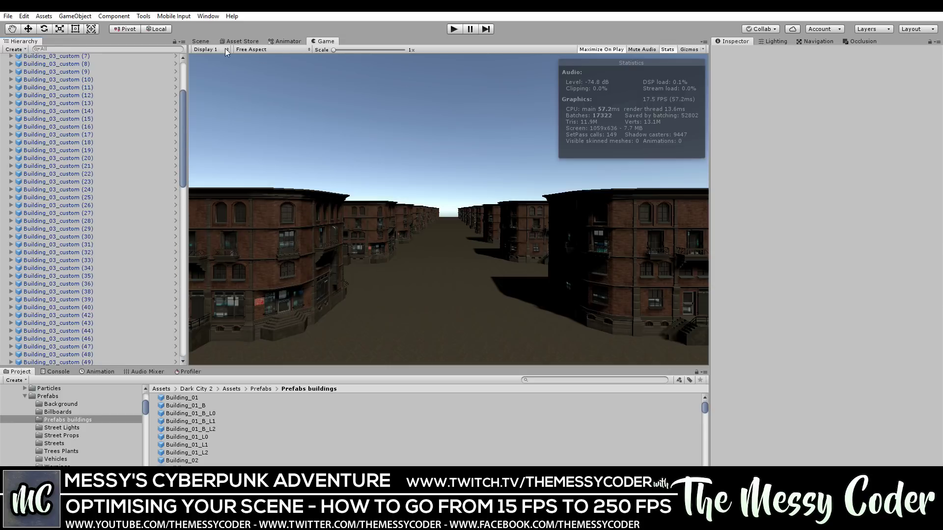
pyautogui.click(205, 41)
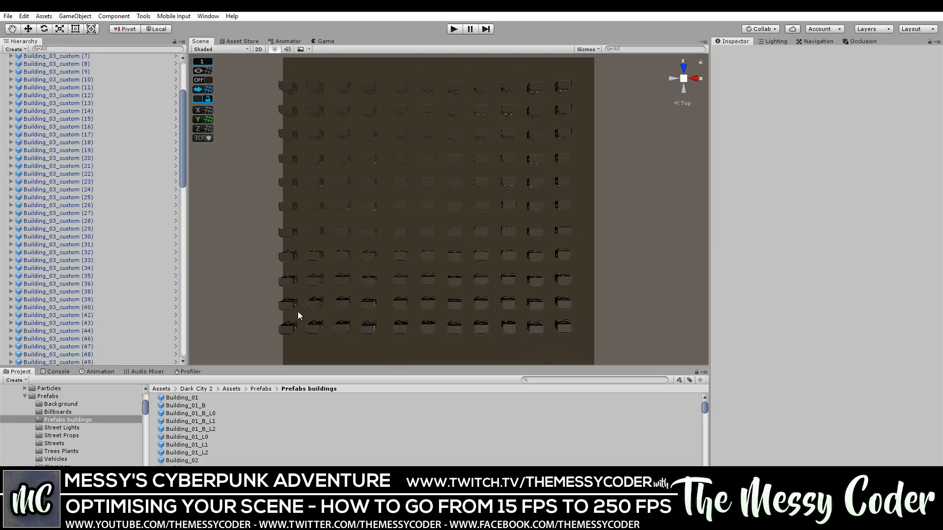
pyautogui.click(191, 398)
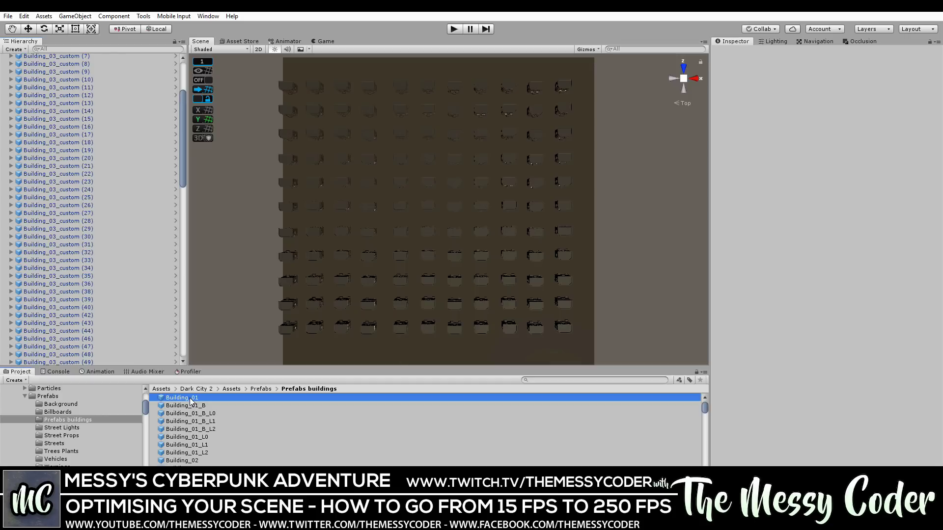
pyautogui.moveTo(847, 441); pyautogui.dragTo(850, 433)
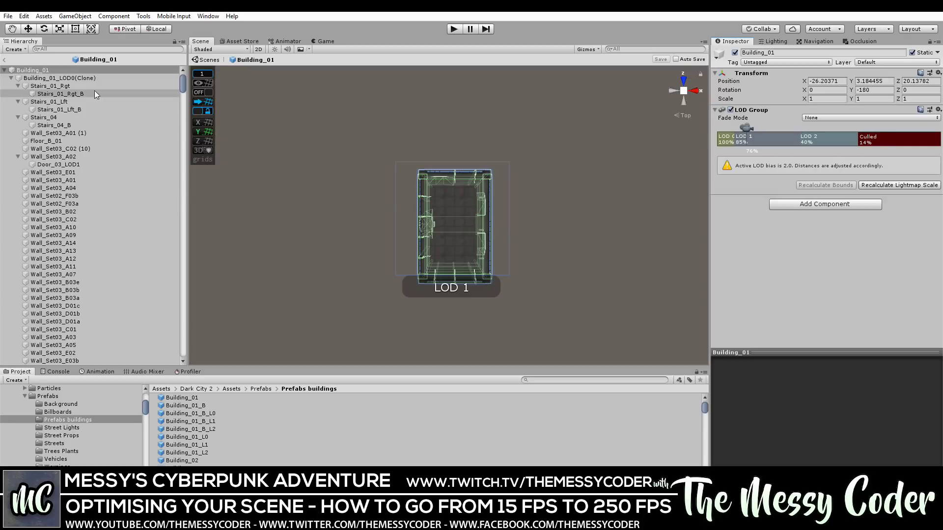
# - Inspect the Stairs_01_Rgt mesh renderer and collapse the stairs groups and Wall_Set03_A02 under Building_01_LOD0(Clone)
pyautogui.click(61, 86)
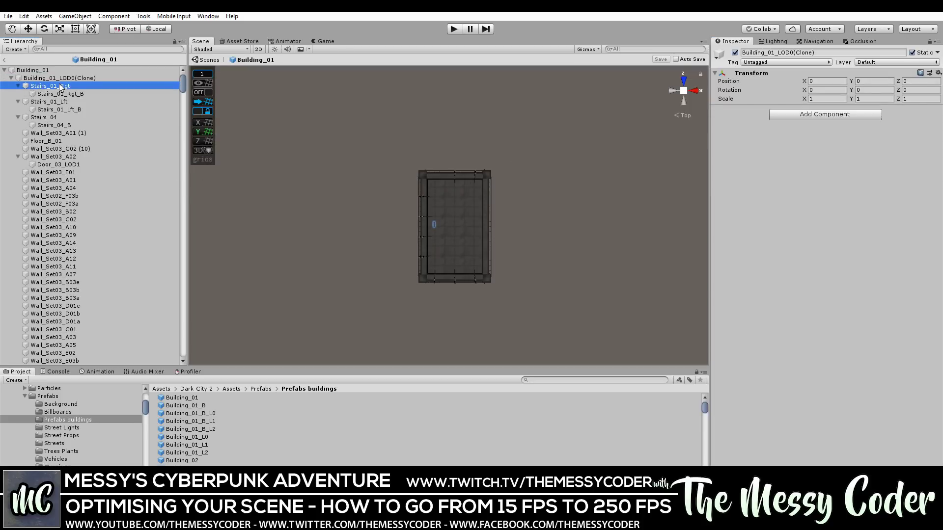
pyautogui.click(17, 102)
pyautogui.click(17, 110)
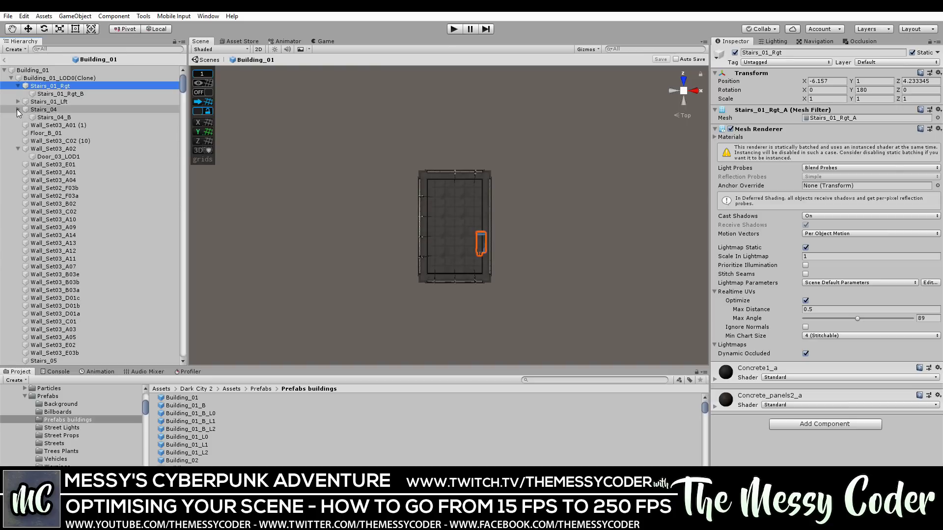
pyautogui.click(18, 141)
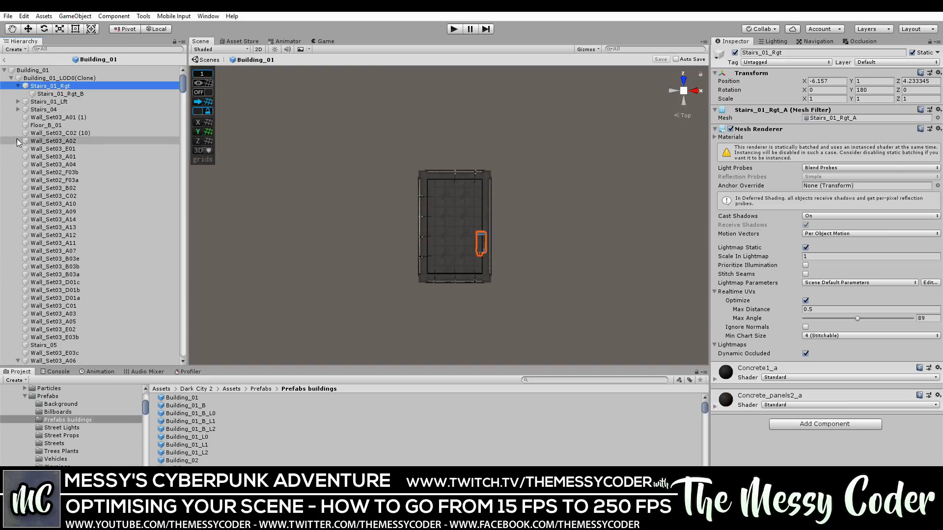
pyautogui.click(42, 80)
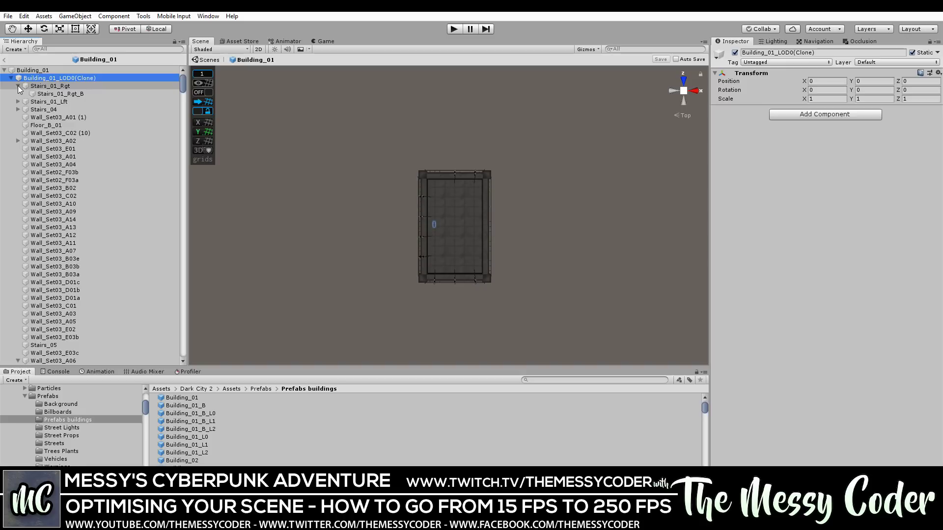
pyautogui.click(17, 86)
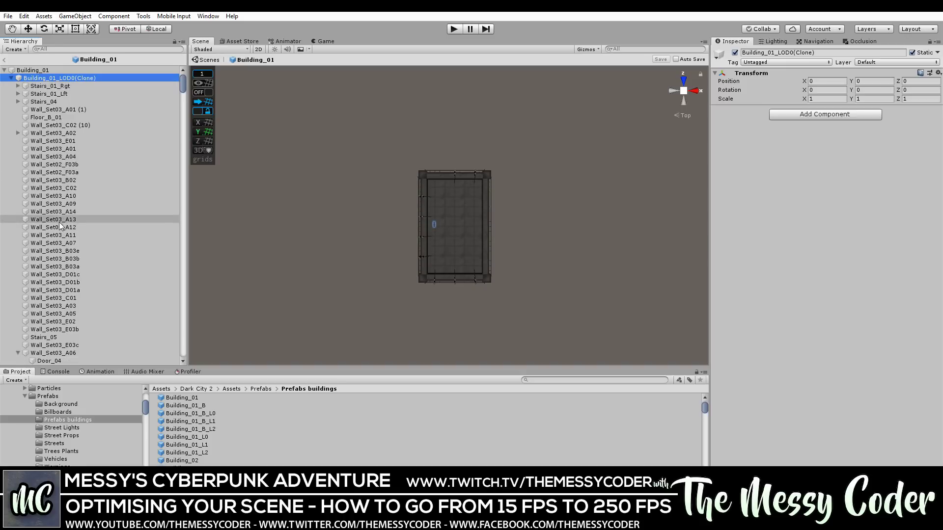
# - Examine the wall and floor pieces under Building_01_LOD0(Clone), and collapse the Building_01_LOD1(Clone) and Building_01_LOD2(Clone) groups
pyautogui.scroll(-3, 58, 222)
pyautogui.scroll(-15, 59, 222)
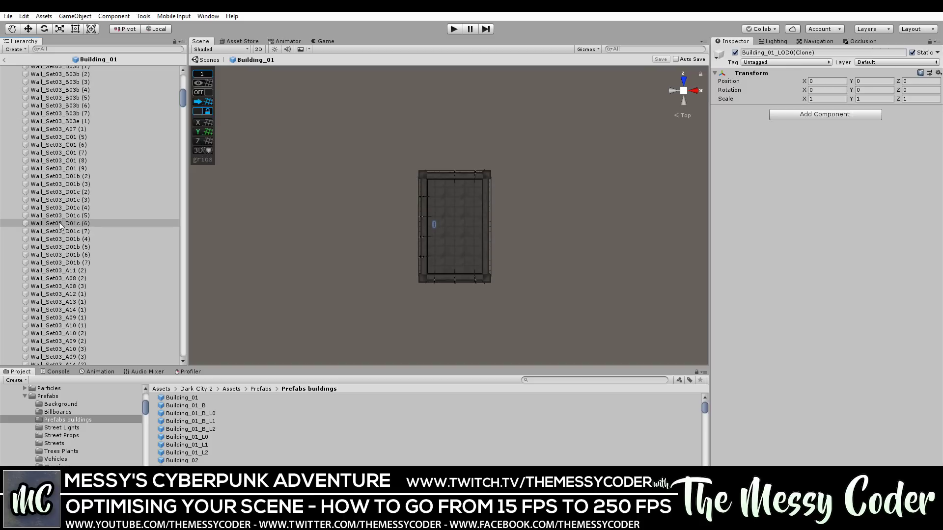
pyautogui.scroll(-15, 59, 222)
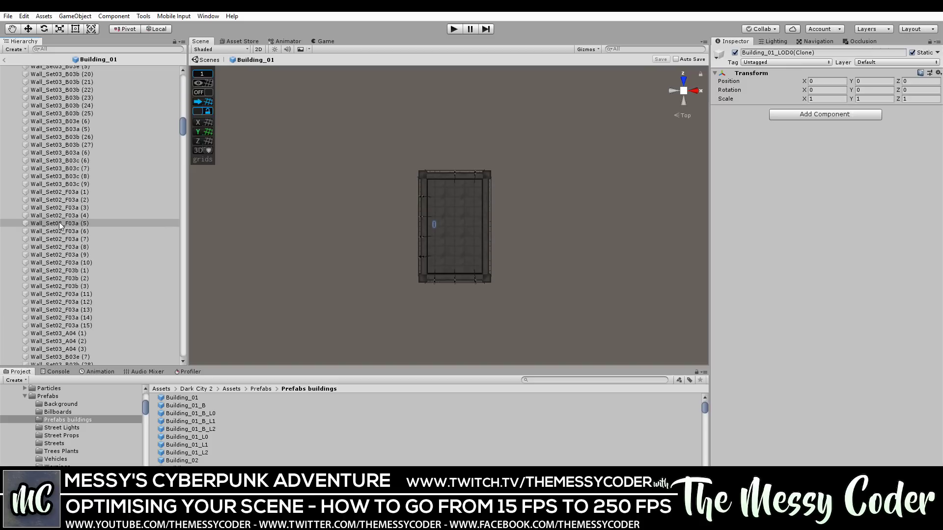
pyautogui.scroll(-15, 59, 225)
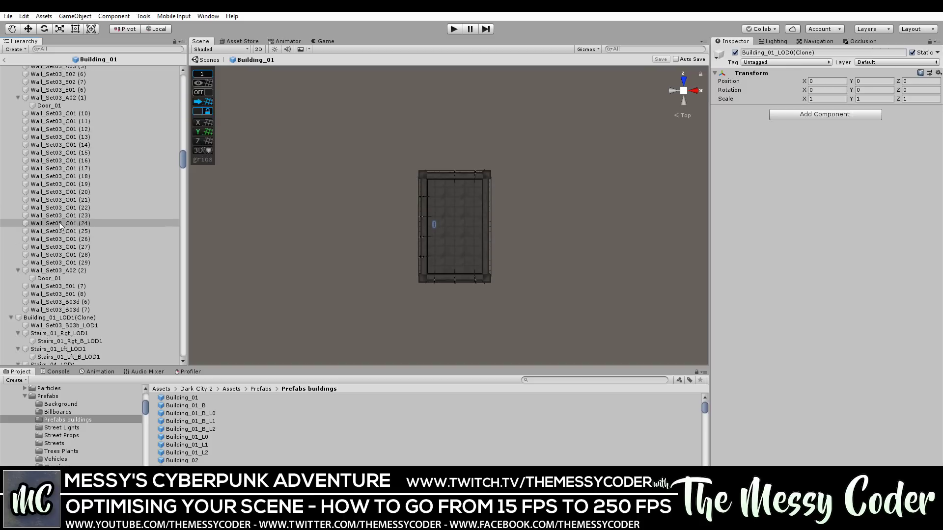
pyautogui.scroll(-5, 60, 226)
pyautogui.scroll(15, 59, 224)
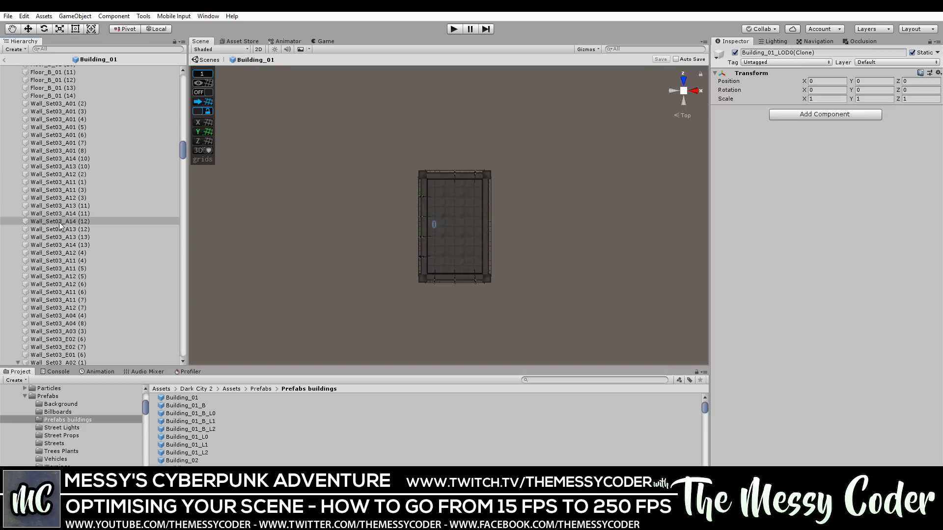
pyautogui.scroll(-10, 59, 222)
pyautogui.click(11, 347)
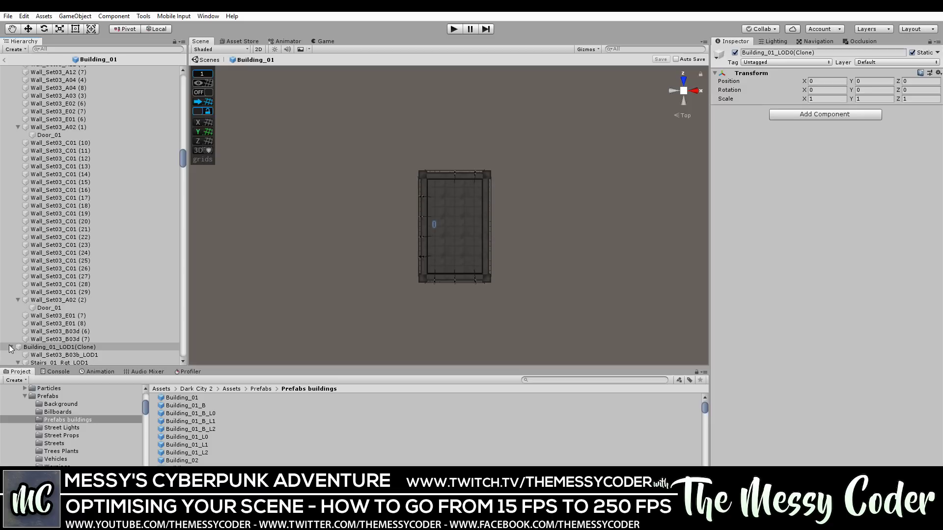
pyautogui.click(11, 355)
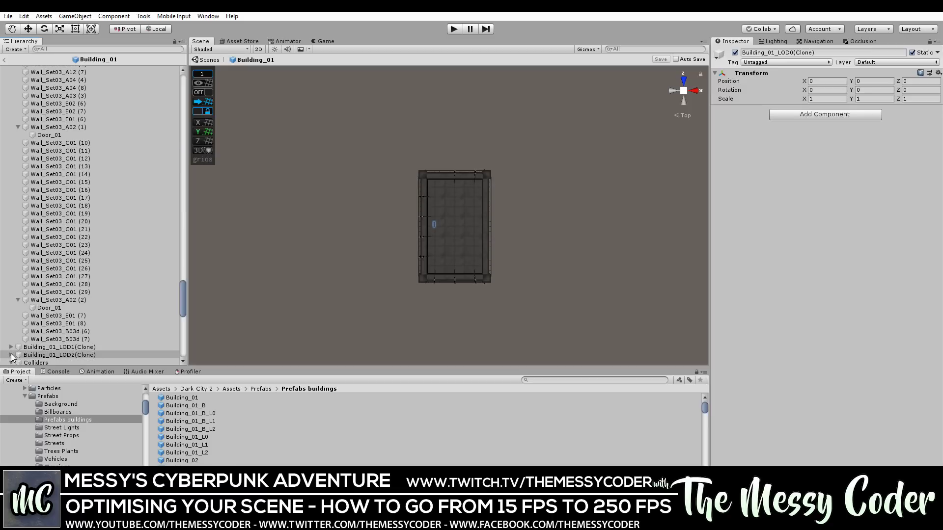
pyautogui.click(11, 355)
pyautogui.scroll(-4, 24, 309)
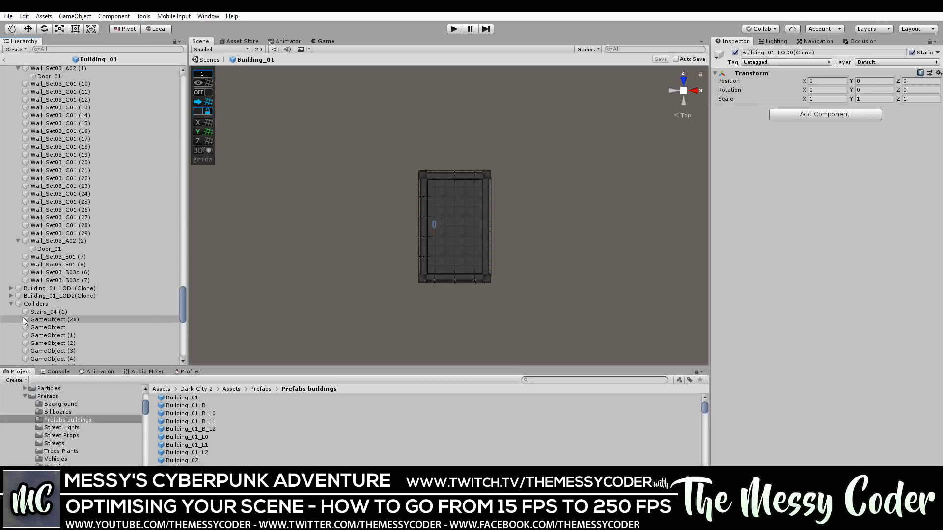
# - Inspect the Box Colliders of GameObject, GameObject (3) and GameObject (11) in the Colliders group
pyautogui.click(35, 298)
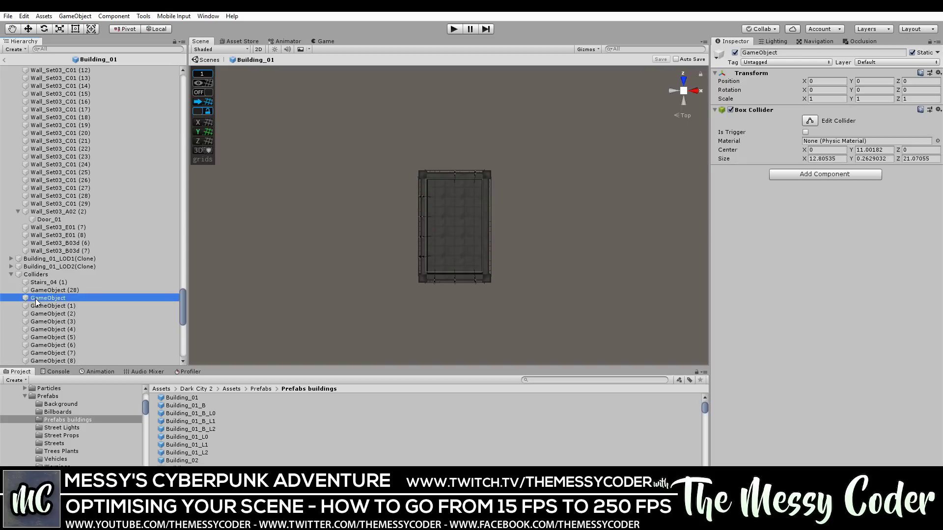
pyautogui.click(39, 322)
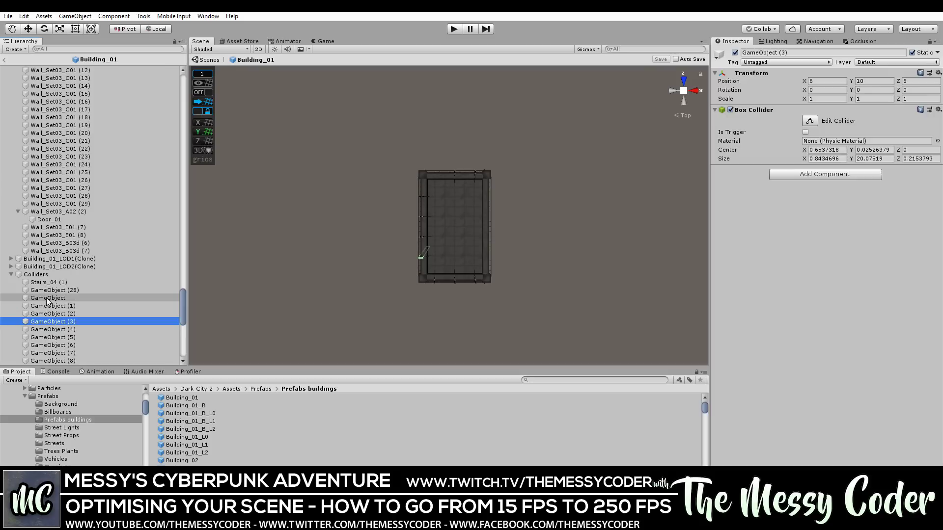
pyautogui.click(46, 298)
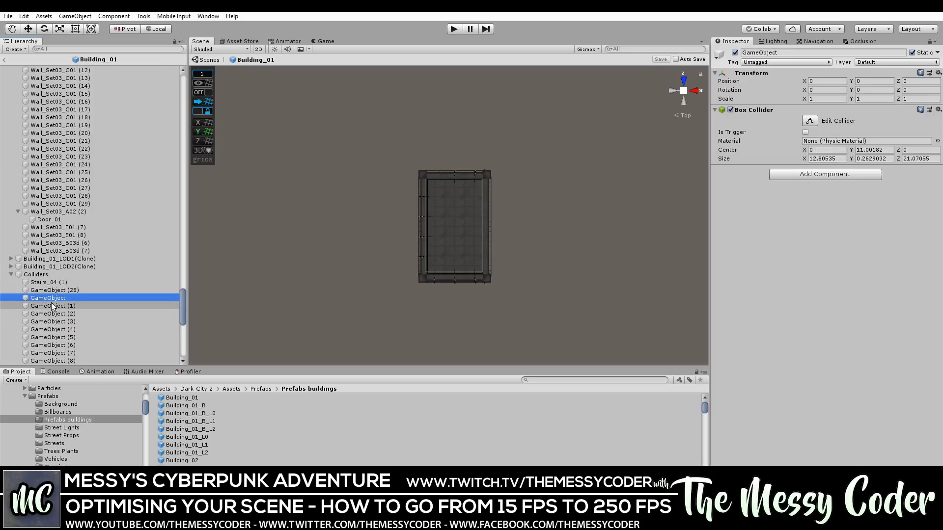
pyautogui.scroll(-3, 51, 303)
pyautogui.scroll(-3, 51, 303)
pyautogui.click(53, 296)
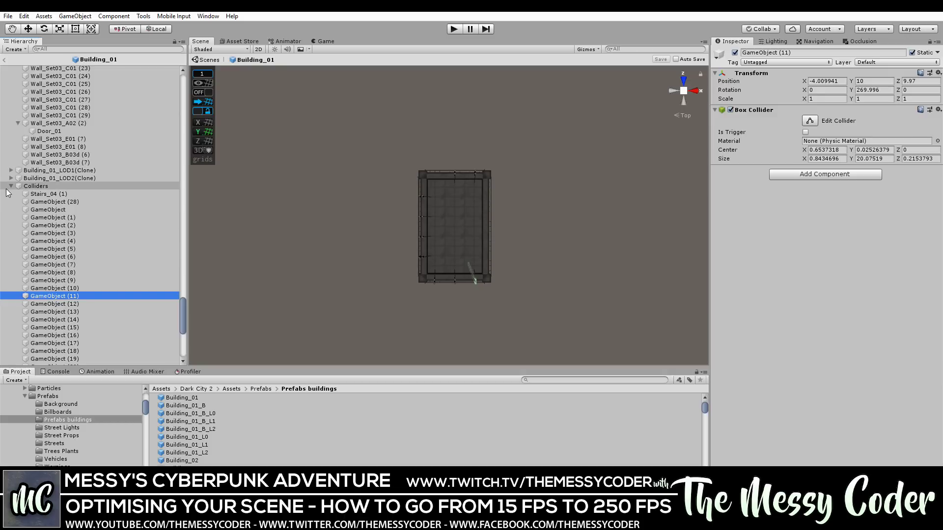
# - Collapse the Colliders group and the Wall_Set02_F03c (6), (7) and (8) groups in the prefab hierarchy
pyautogui.click(11, 187)
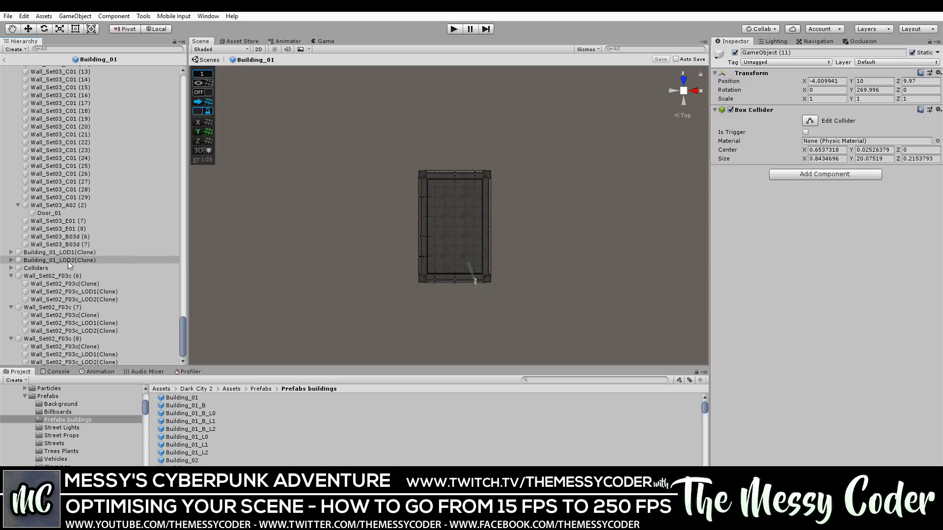
pyautogui.click(11, 276)
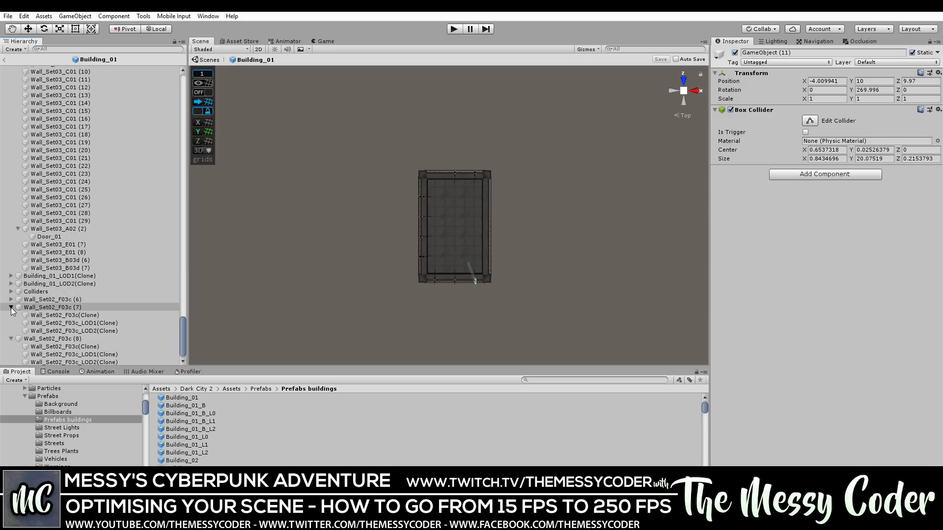
pyautogui.click(12, 308)
pyautogui.click(12, 339)
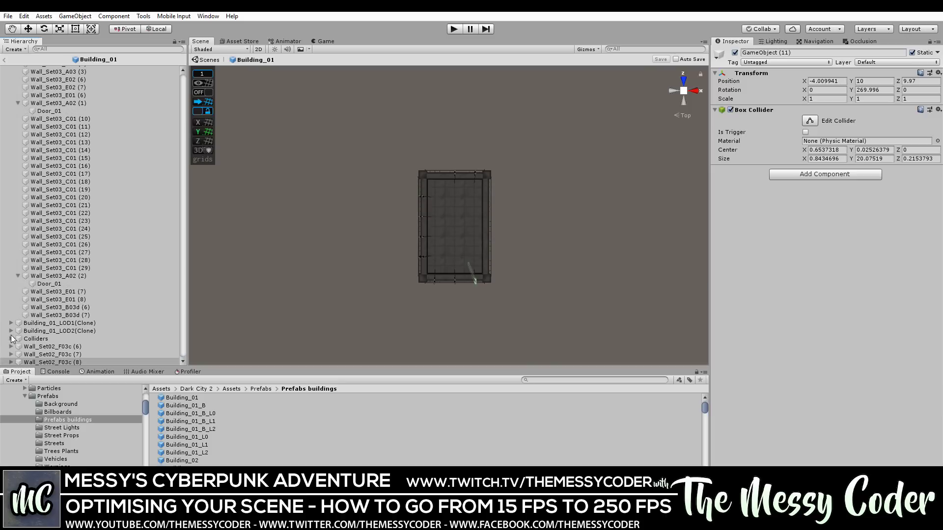
# - Open the GPU Instancer Prefab Replacer for Wall_Set03_A02 under Building_01_LOD0(Clone)
pyautogui.scroll(15, 90, 300)
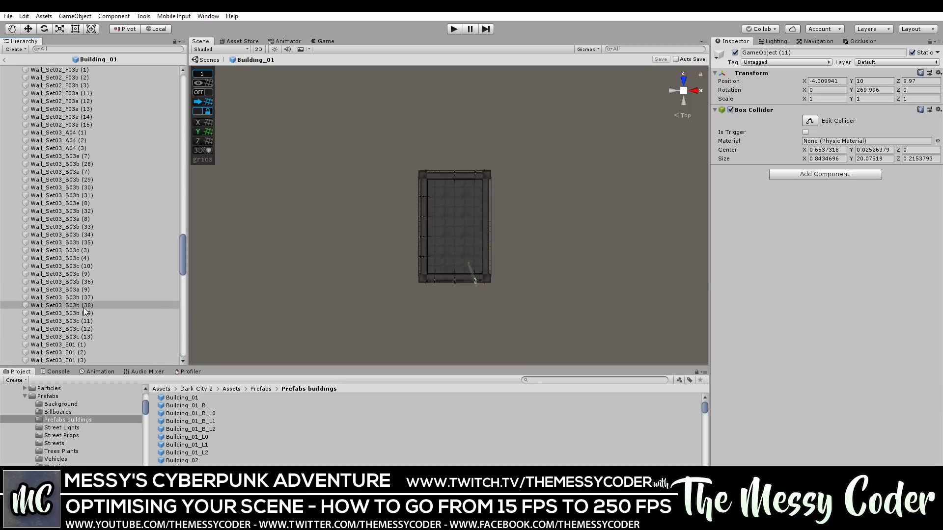
pyautogui.scroll(15, 83, 309)
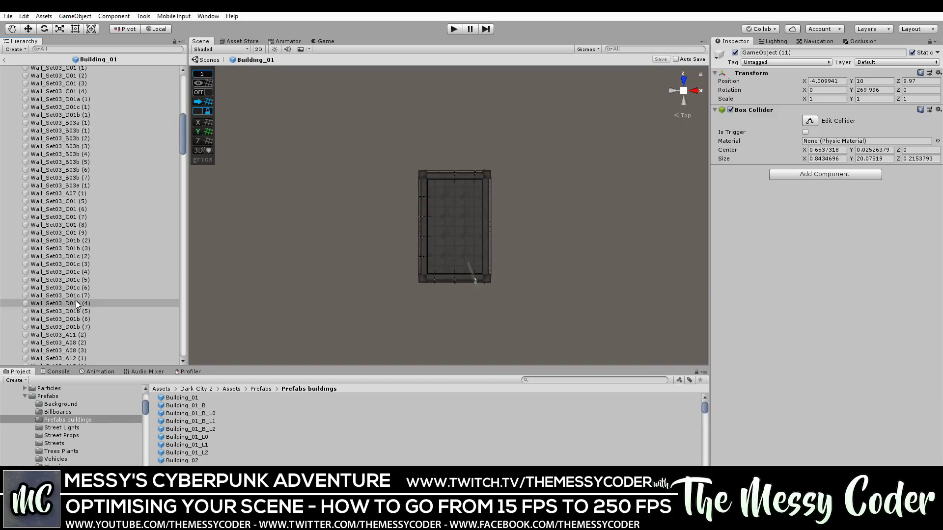
pyautogui.scroll(10, 76, 301)
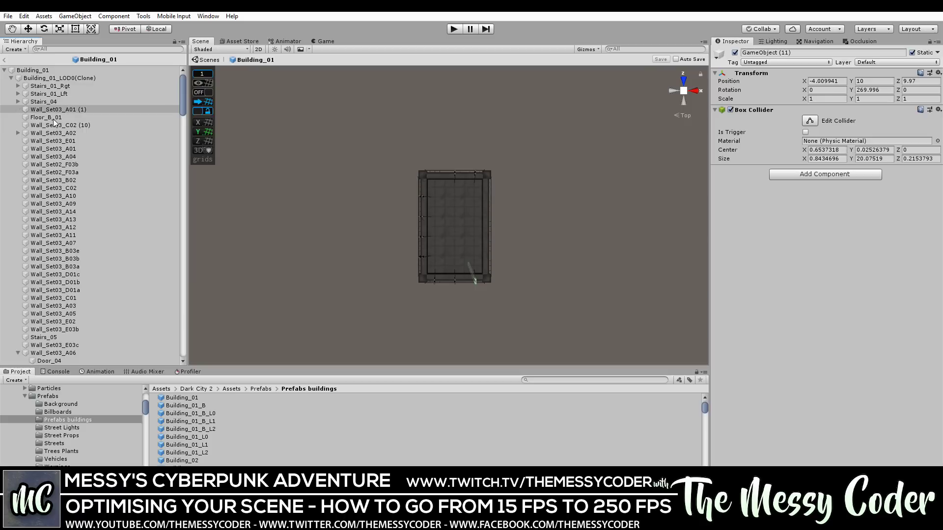
pyautogui.click(51, 133)
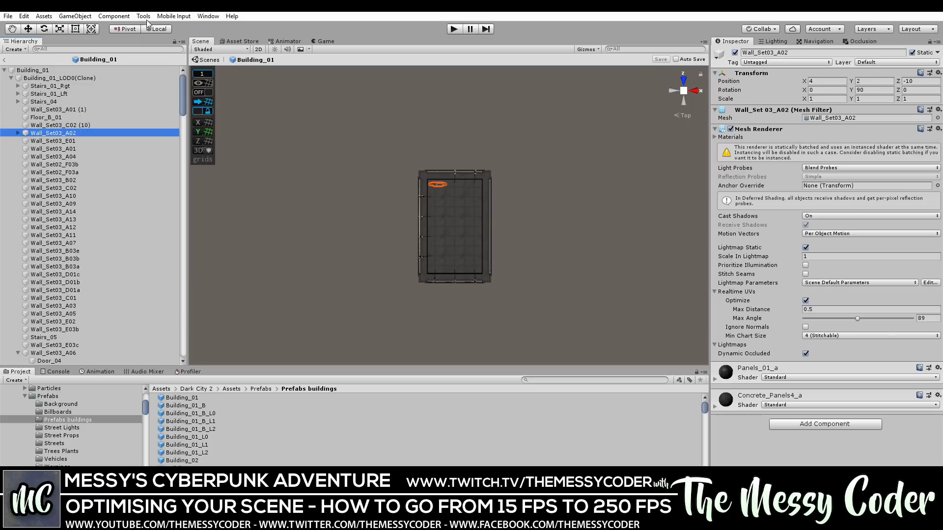
pyautogui.click(143, 16)
pyautogui.moveTo(166, 30)
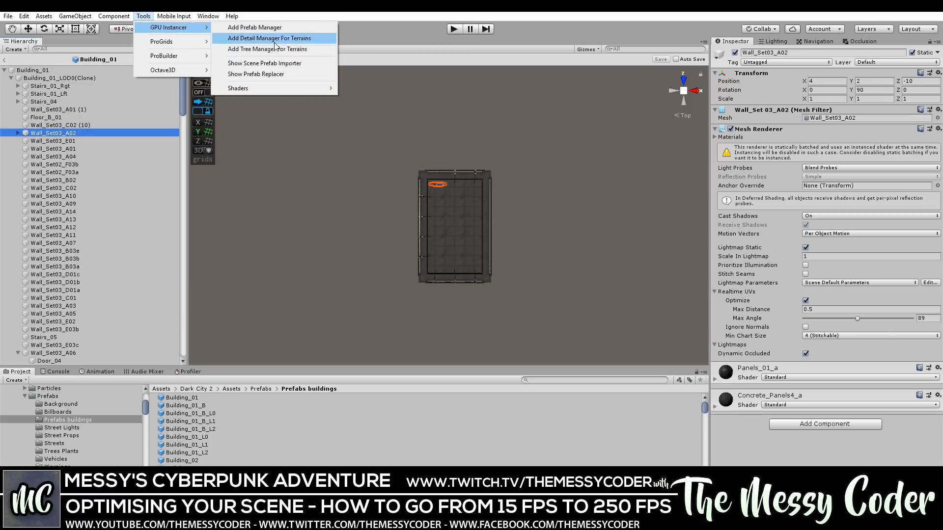
pyautogui.click(280, 74)
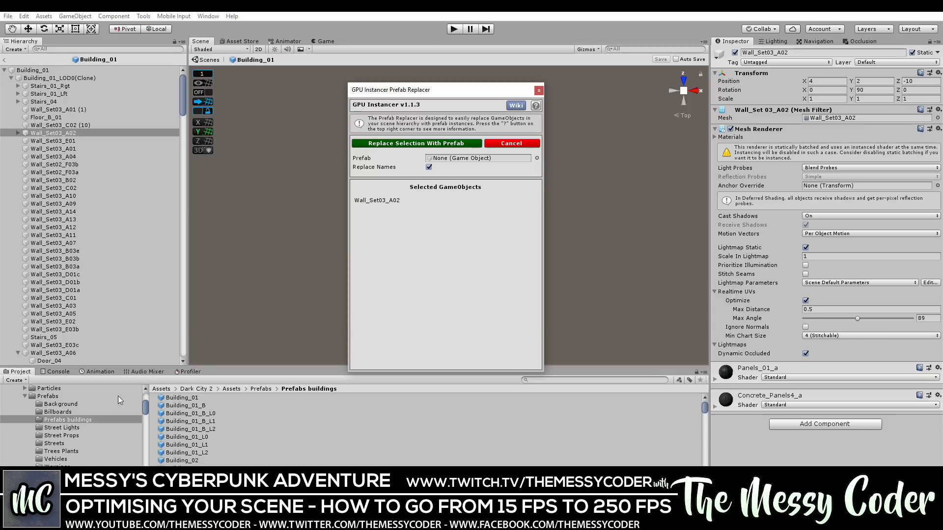
# - Select Wall_Set03_E01, and find the Wall_Set01_A01 prefab in the project's _MessyMas/Prefabs/LOD0 folder
pyautogui.click(61, 141)
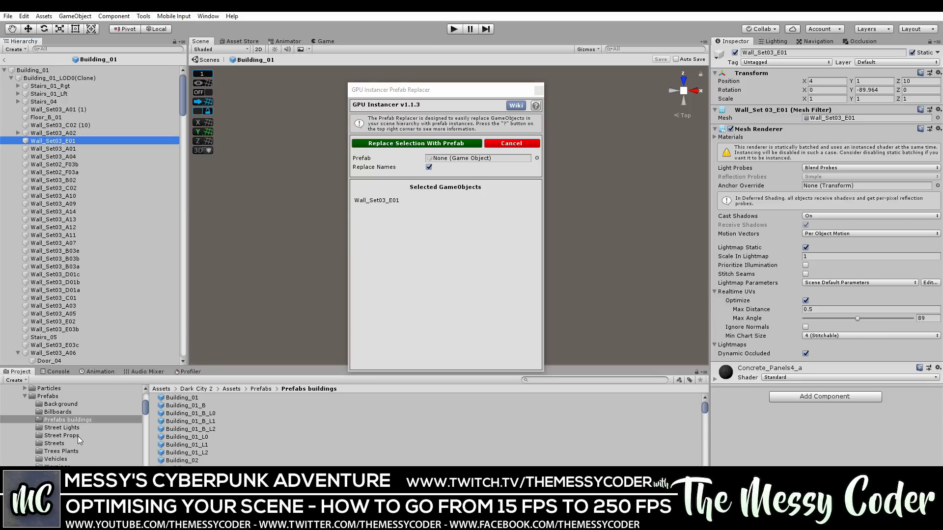
pyautogui.scroll(5, 69, 437)
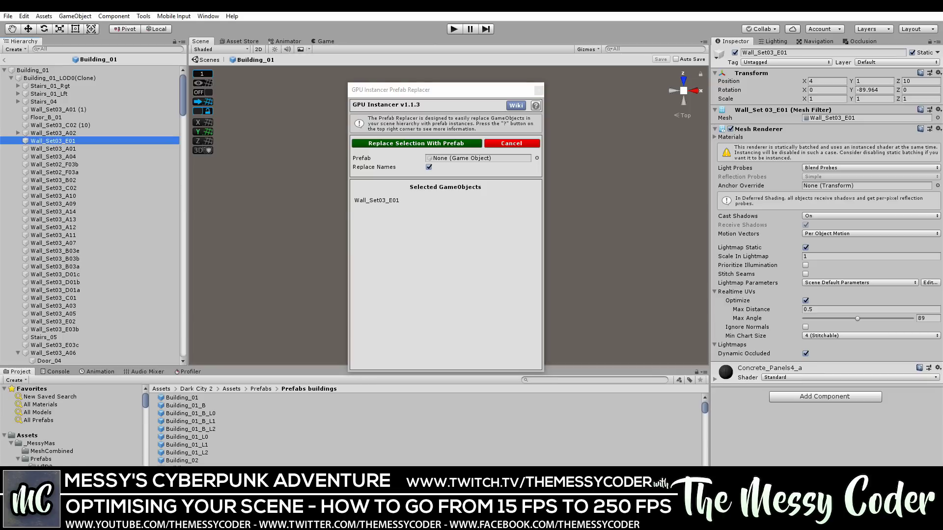
pyautogui.click(44, 465)
pyautogui.click(185, 468)
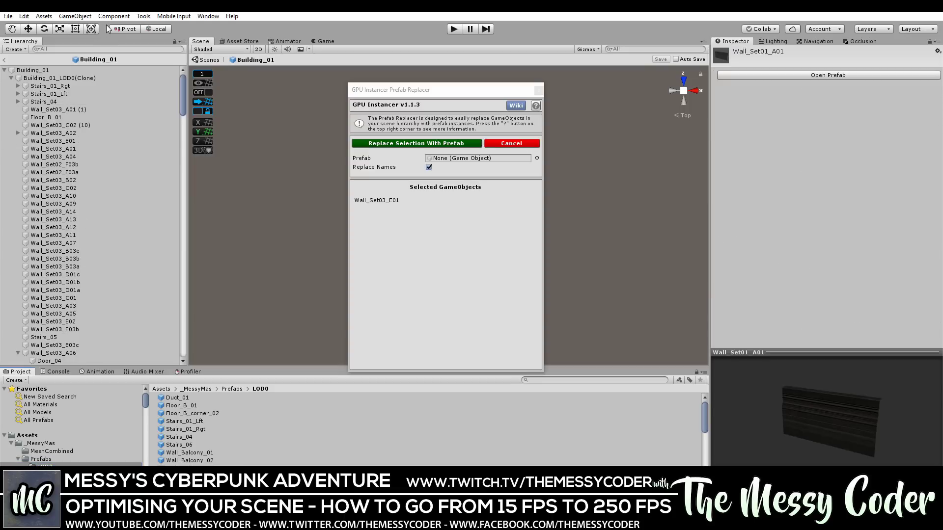
# - Filter the hierarchy by Wall_Set03_A01 and load Wall_Set03_A01 through Wall_Set03_A01 (8), without the LOD1 and LOD2 objects, into the Prefab Replacer
pyautogui.click(98, 49)
pyautogui.write('Wall_Set01_A01')
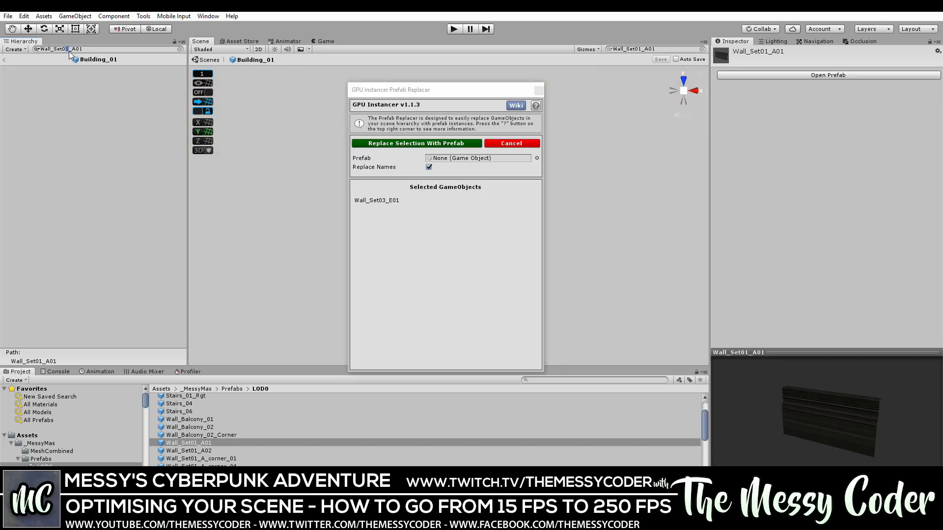
pyautogui.write('3')
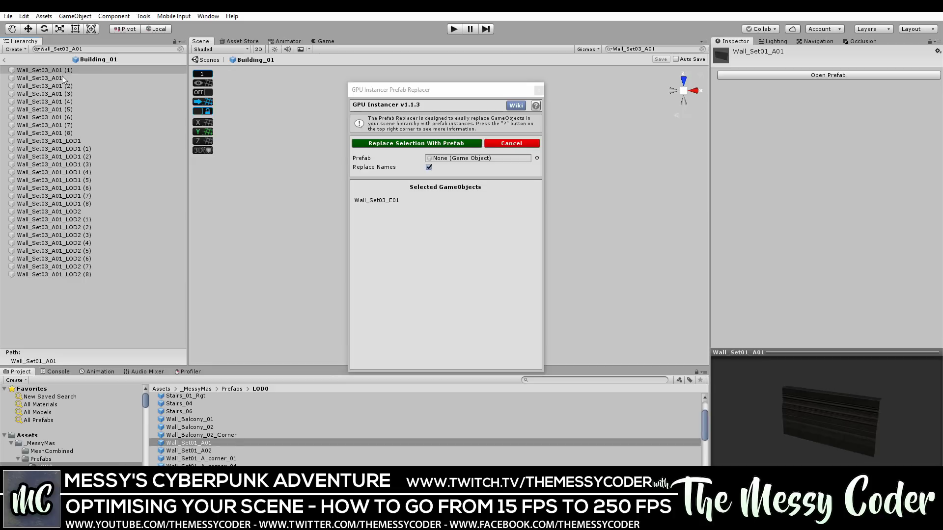
pyautogui.click(61, 133)
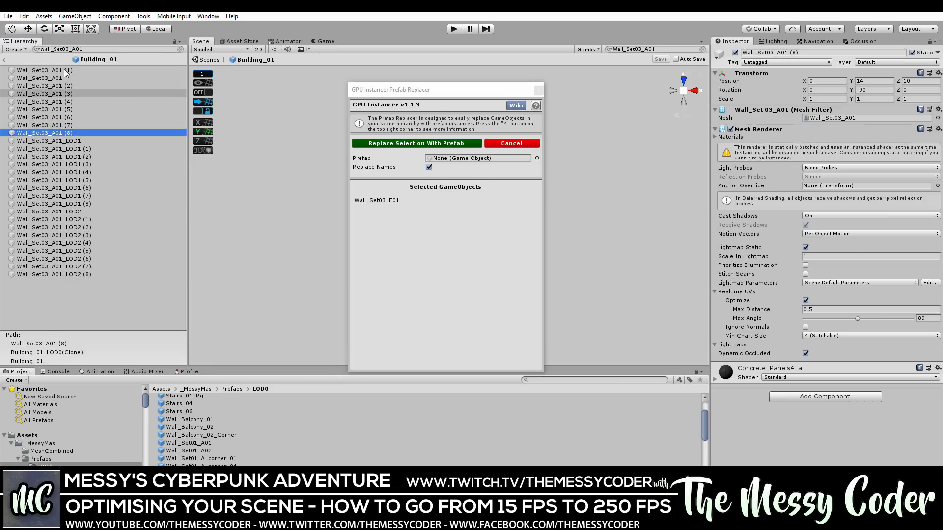
pyautogui.keyDown('shift'); pyautogui.click(64, 71); pyautogui.keyUp('shift')
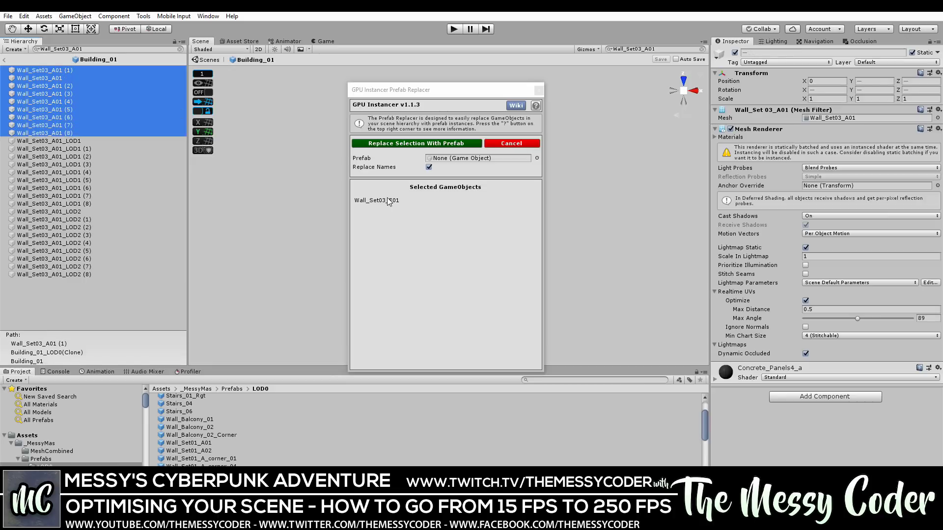
pyautogui.click(384, 225)
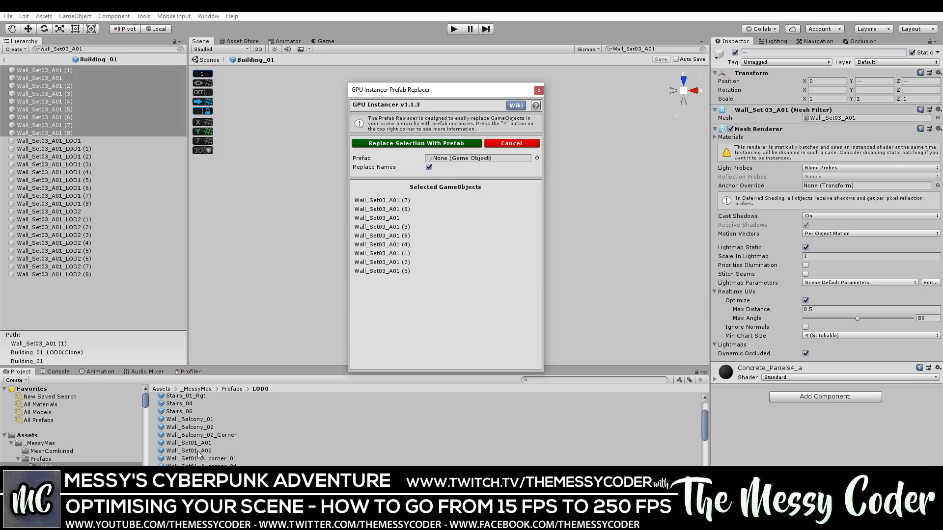
# - Set the replacement prefab to Wall_Set01_A01 with Replace Names off, and cancel the replacement
pyautogui.moveTo(197, 451); pyautogui.dragTo(437, 161)
pyautogui.click(429, 168)
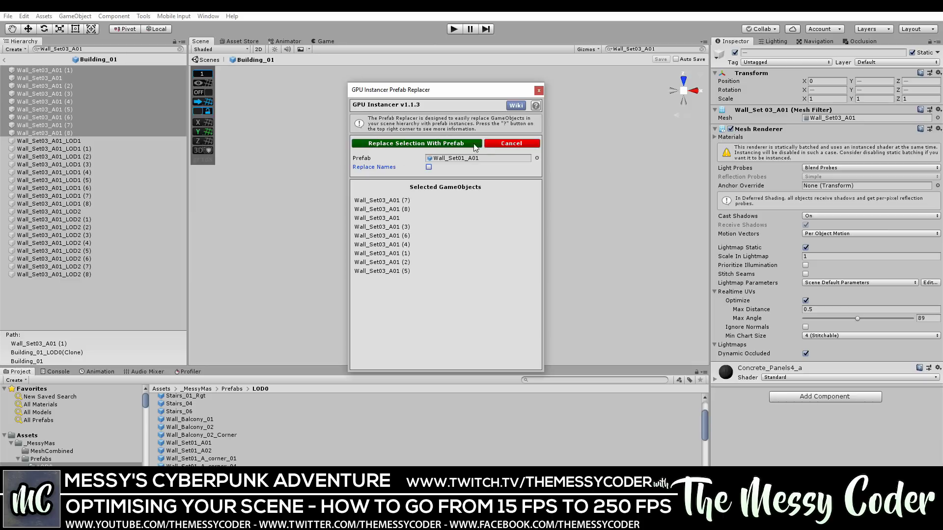
pyautogui.click(524, 144)
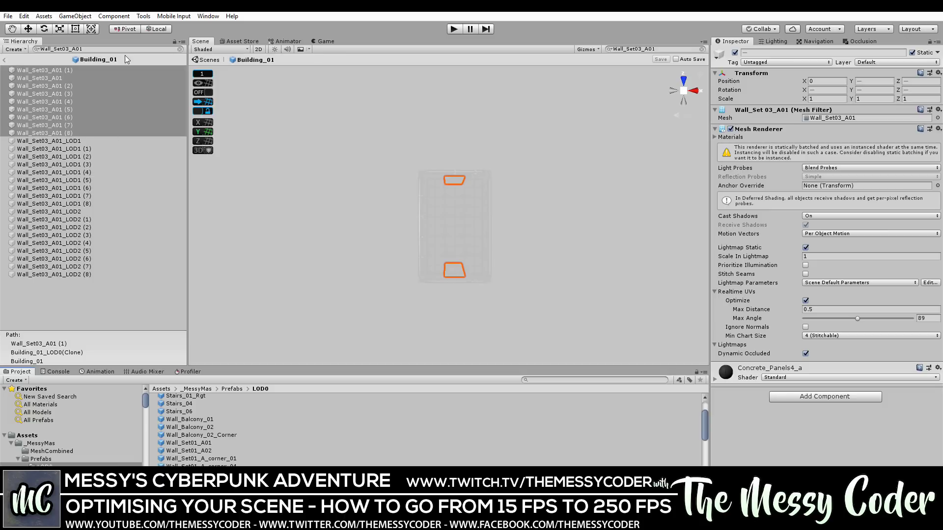
# - Clear the hierarchy filter and inspect Floor_B_01, Wall_Set03_C02 (10) and Wall_Set03_A02 under Building_01_LOD0(Clone)
pyautogui.click(180, 49)
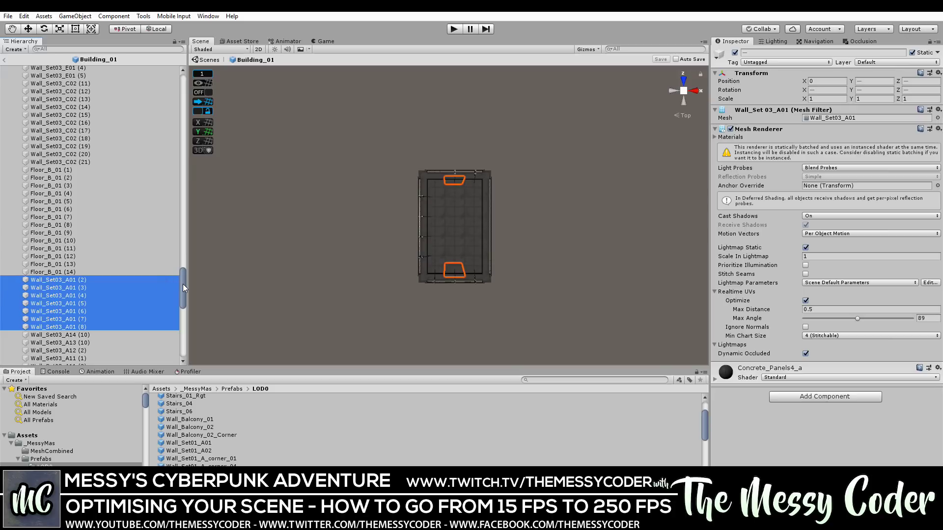
pyautogui.scroll(7, 182, 189)
pyautogui.moveTo(183, 190); pyautogui.dragTo(192, 82)
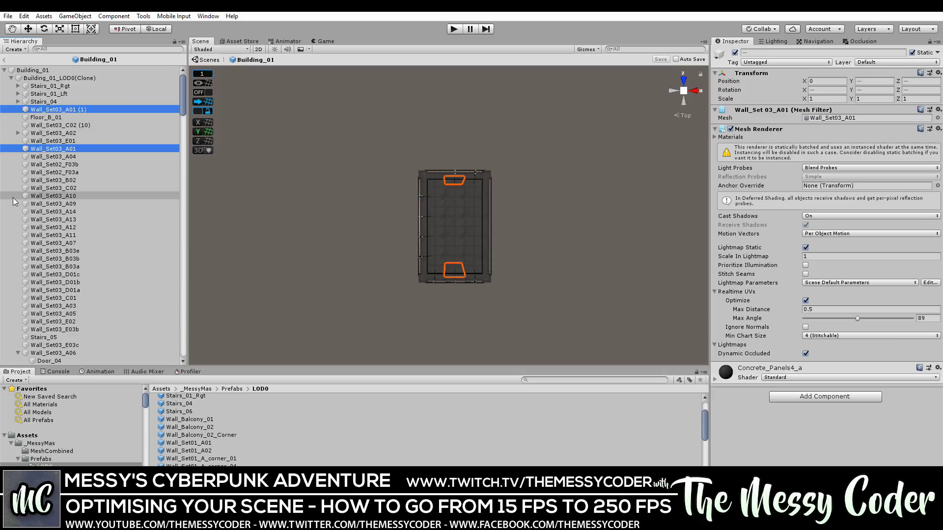
pyautogui.click(53, 118)
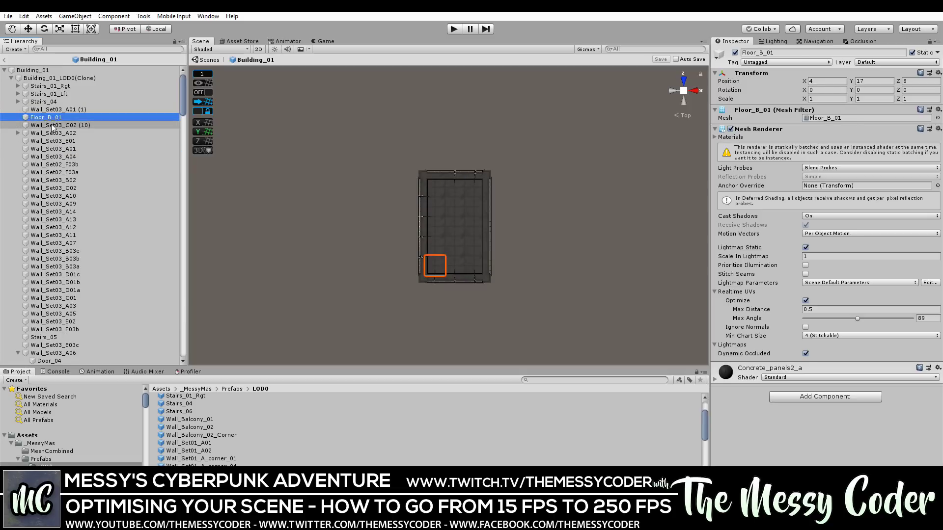
pyautogui.click(52, 126)
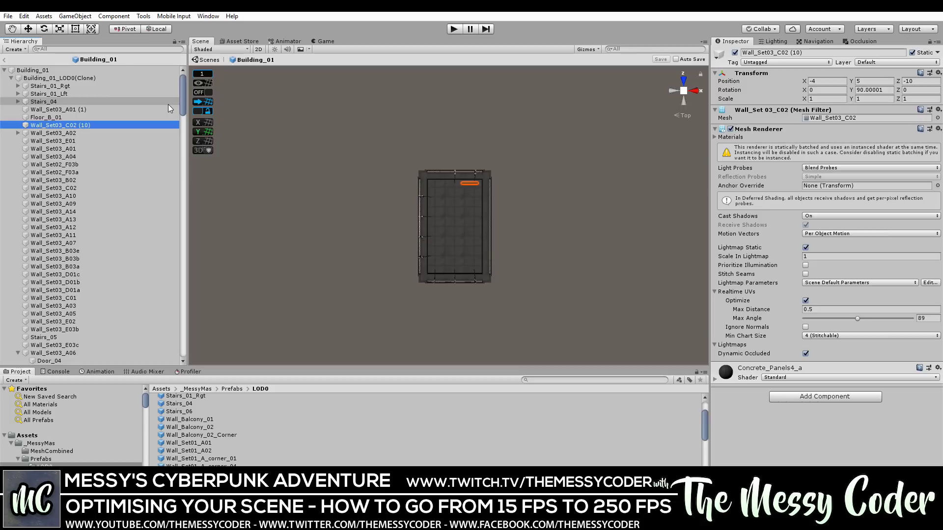
pyautogui.click(77, 134)
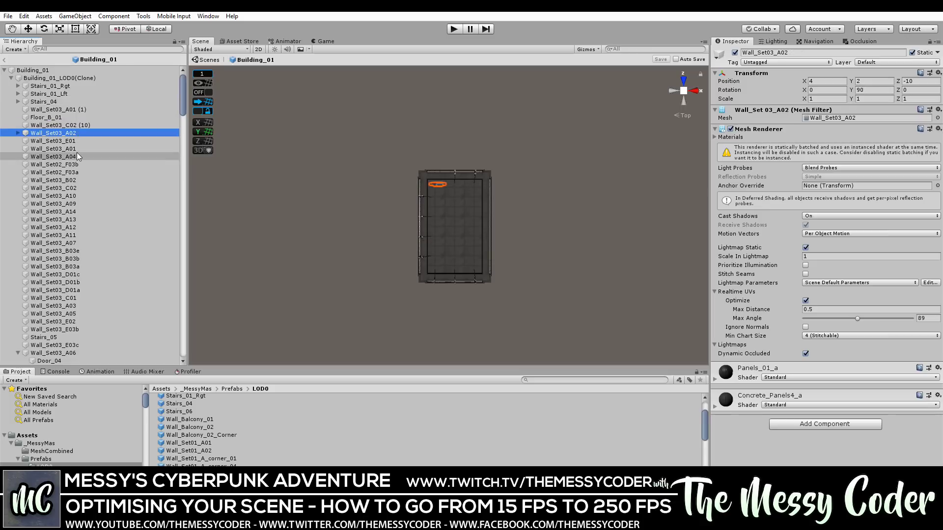
# - Inspect the individual Wall_Set03 pieces under Building_01_LOD0(Clone), including C02, A12, D01b, A11 and E01
pyautogui.click(77, 156)
pyautogui.click(77, 188)
pyautogui.click(73, 211)
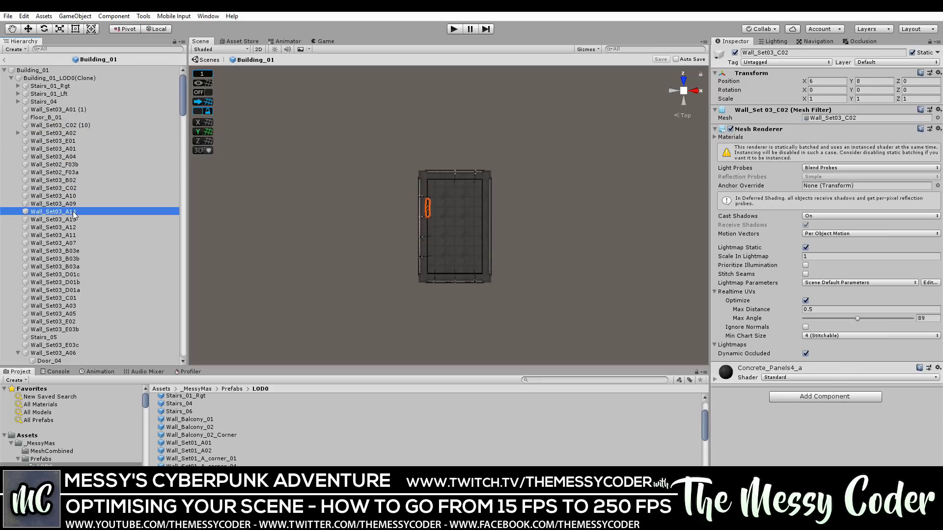
pyautogui.click(78, 228)
pyautogui.click(79, 268)
pyautogui.click(72, 275)
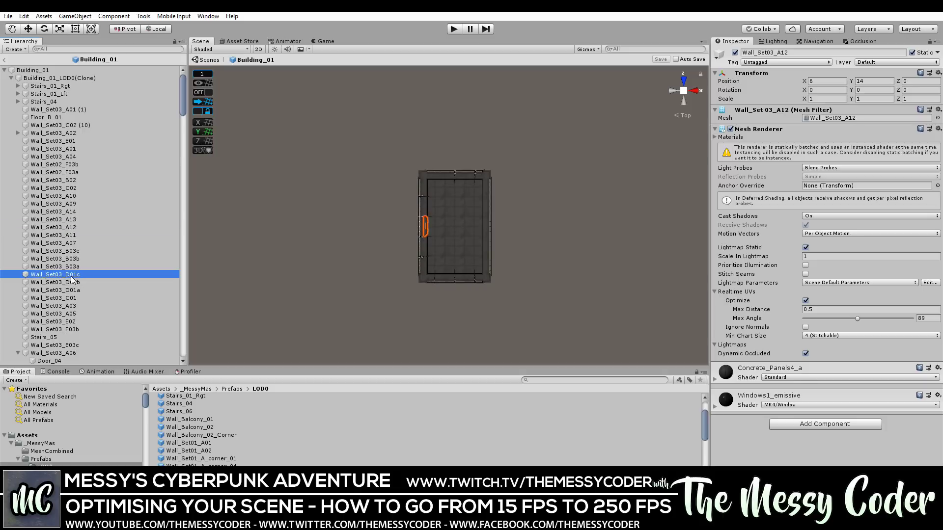
pyautogui.click(54, 283)
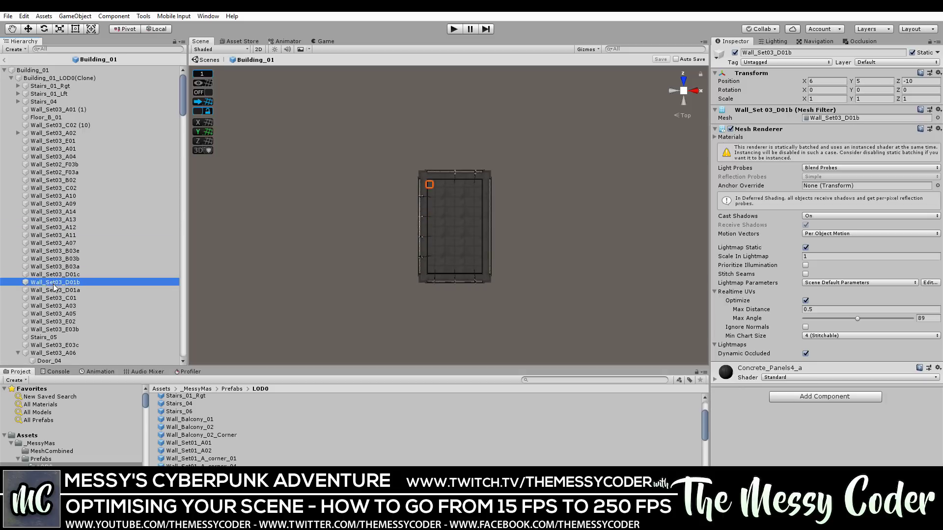
pyautogui.click(58, 236)
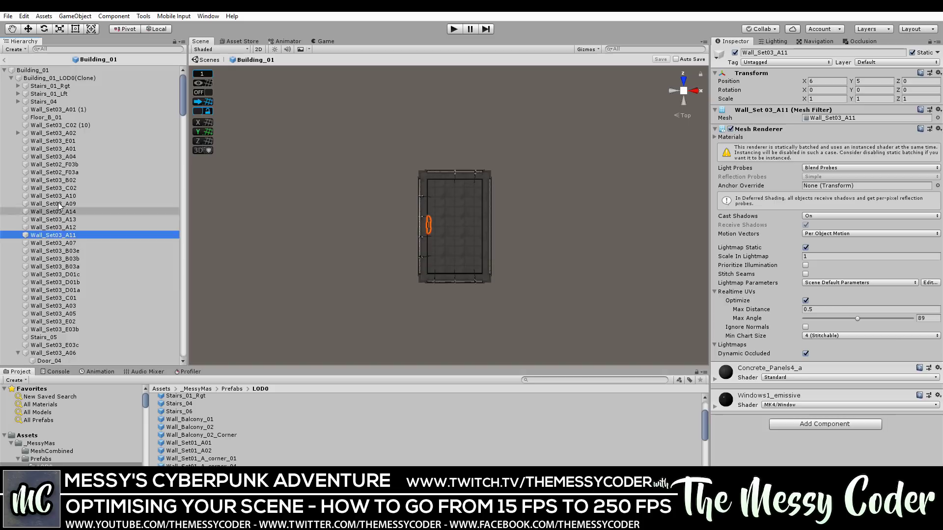
pyautogui.click(58, 197)
pyautogui.click(73, 140)
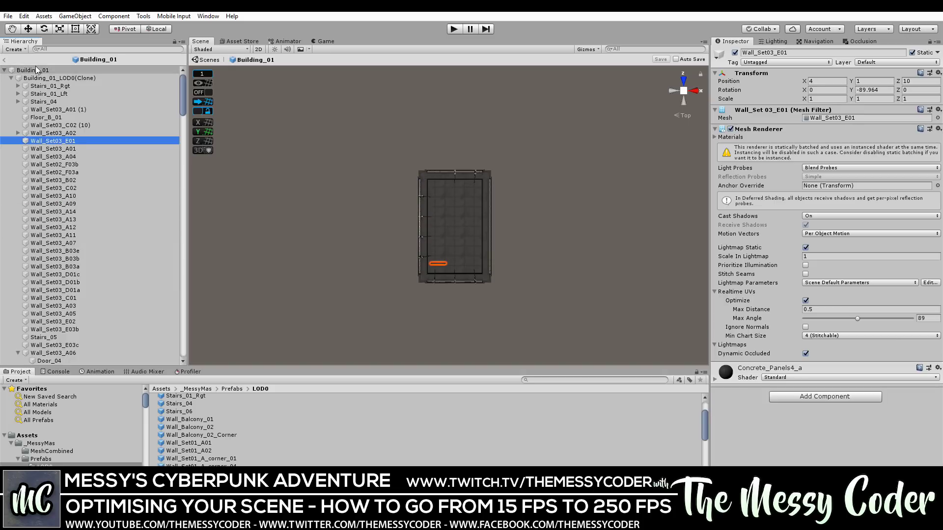
# - Leave the Building_01 prefab for the main scene and select the GPUI Prefab Manager
pyautogui.click(4, 59)
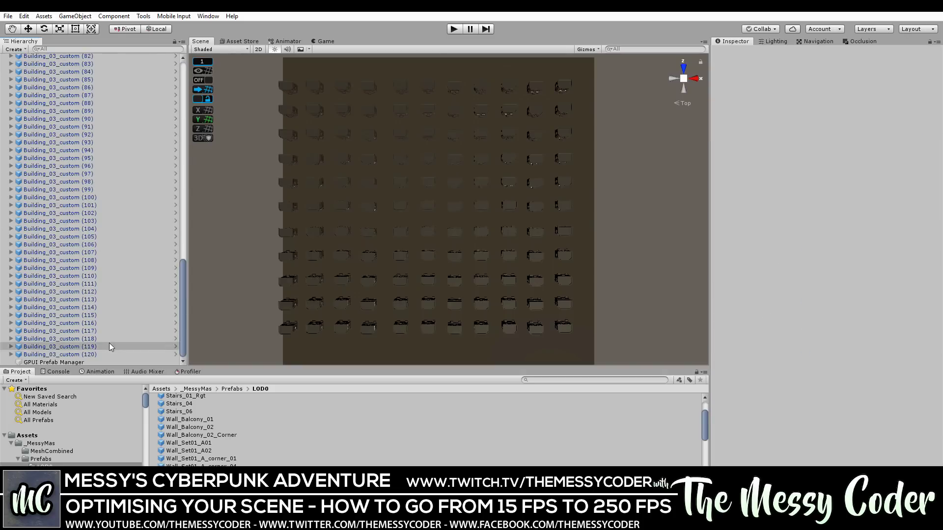
pyautogui.click(85, 360)
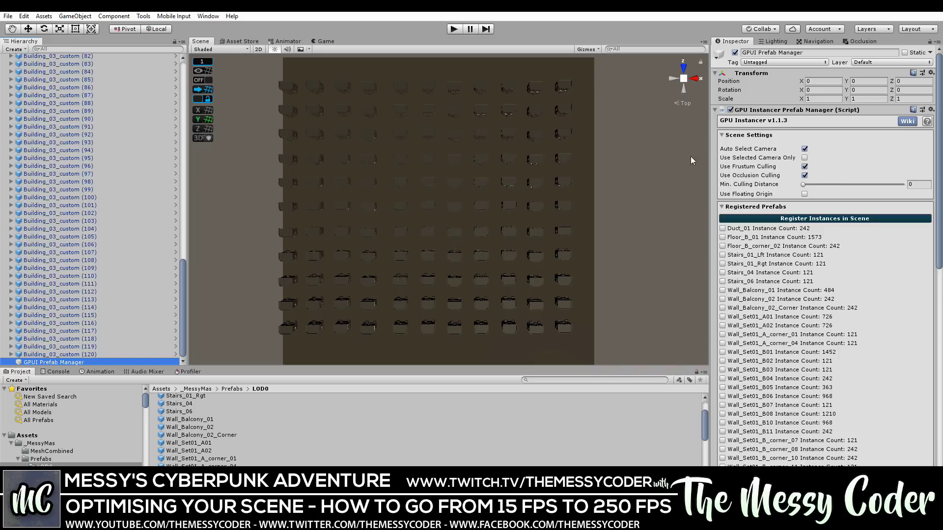
# - Open the GPU Instancer Scene Prefab Importer and look through its prefab instances and their counts
pyautogui.click(143, 16)
pyautogui.moveTo(152, 27)
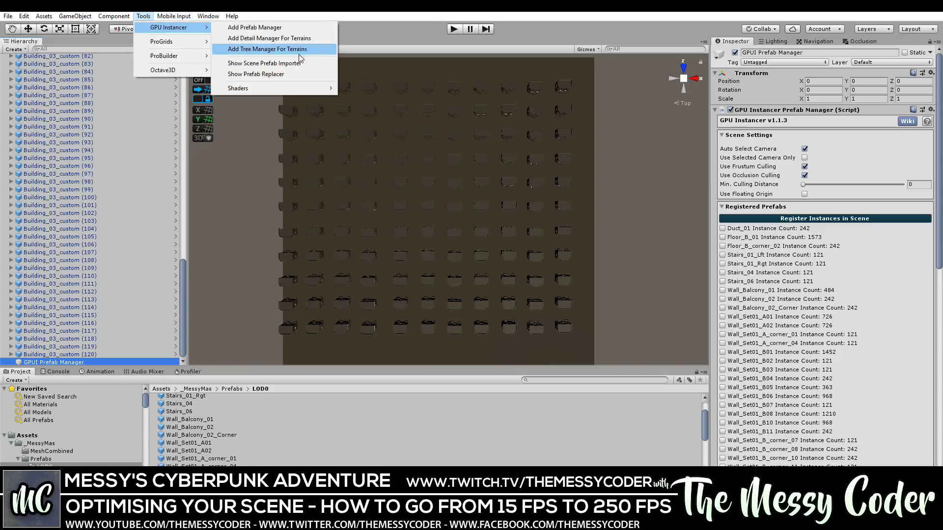
pyautogui.click(297, 65)
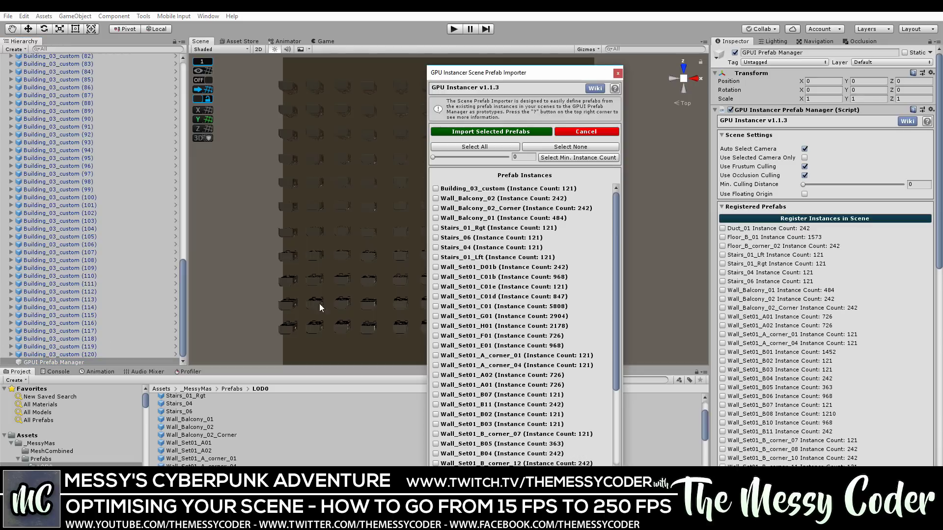
pyautogui.scroll(-5, 548, 309)
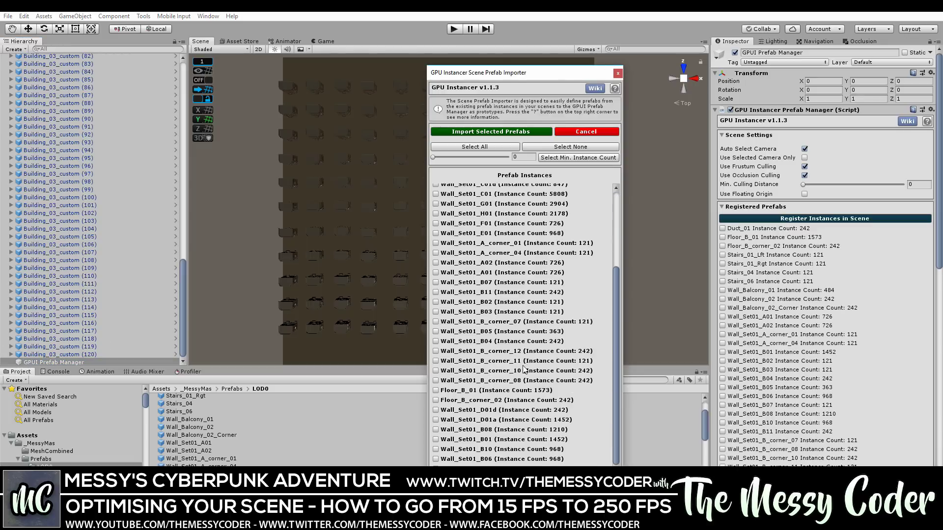
pyautogui.scroll(5, 523, 371)
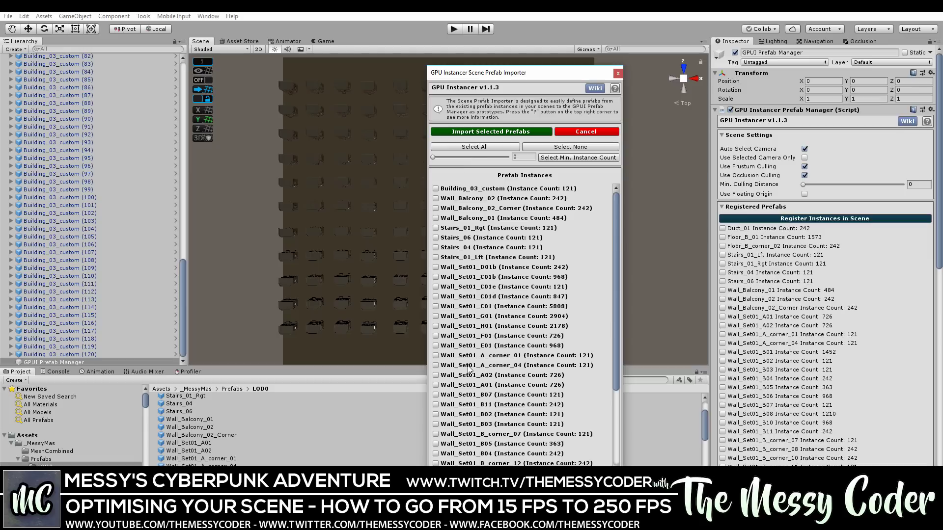
pyautogui.scroll(-4, 469, 369)
pyautogui.scroll(4, 470, 371)
# - Mark all prefabs with a minimum instance count of 30 in the Scene Prefab Importer
pyautogui.moveTo(434, 158); pyautogui.dragTo(436, 157)
pyautogui.click(520, 157)
pyautogui.write('30')
pyautogui.click(543, 158)
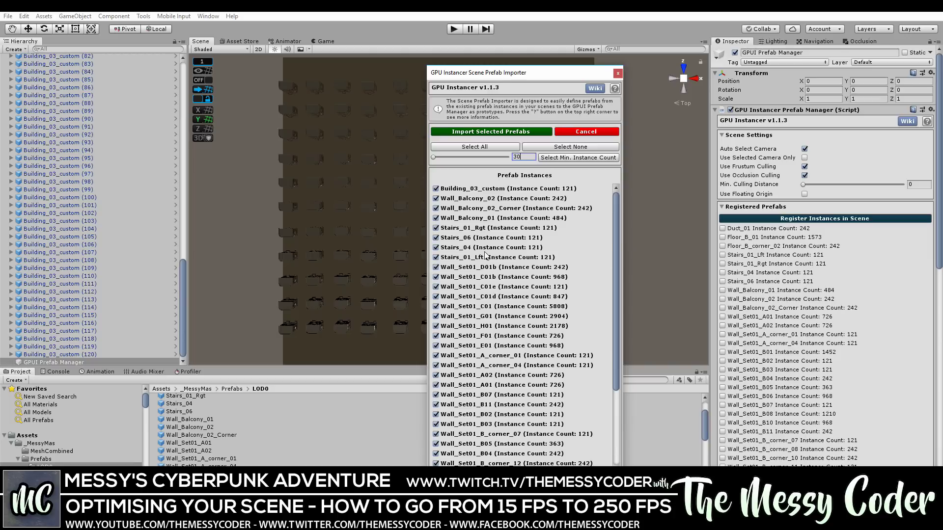
# - Close the Scene Prefab Importer without importing, and look through the GPUI Prefab Manager's registered prefabs
pyautogui.scroll(-4, 484, 240)
pyautogui.scroll(4, 484, 433)
pyautogui.click(618, 73)
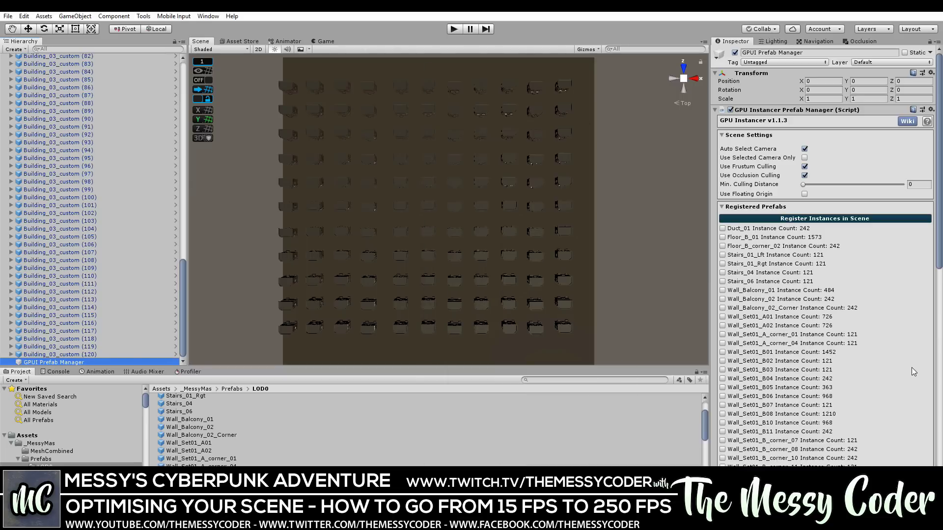
pyautogui.scroll(-6, 834, 375)
pyautogui.scroll(6, 785, 378)
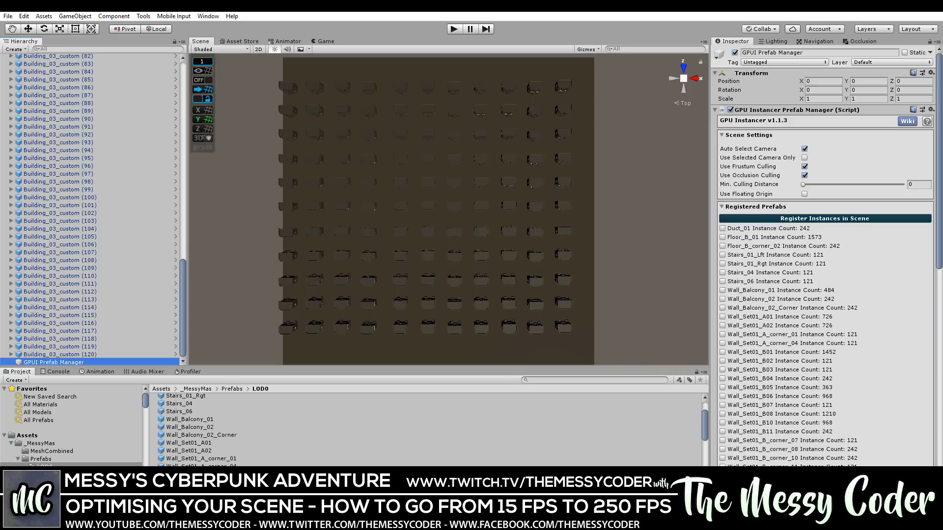
# - Open the GPU Instancer Scene Prefab Importer from the main scene
pyautogui.click(143, 16)
pyautogui.moveTo(158, 30)
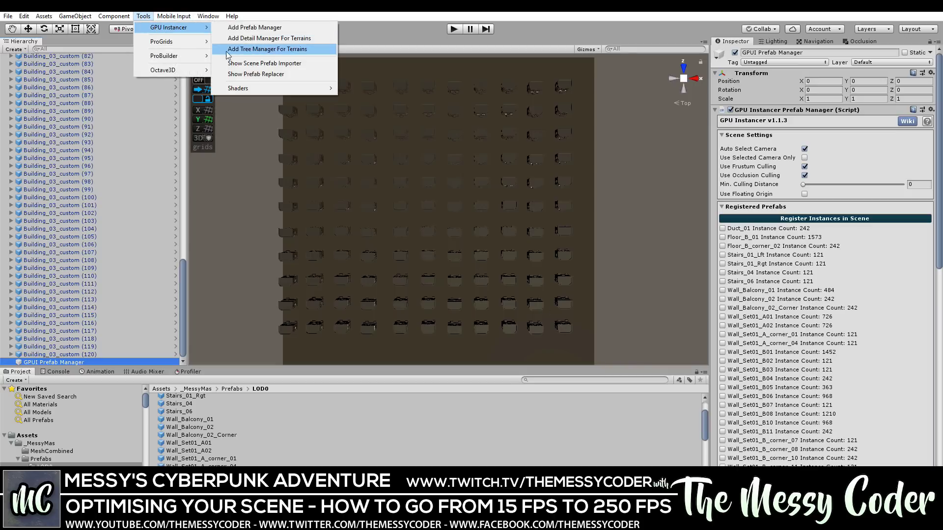
pyautogui.click(246, 66)
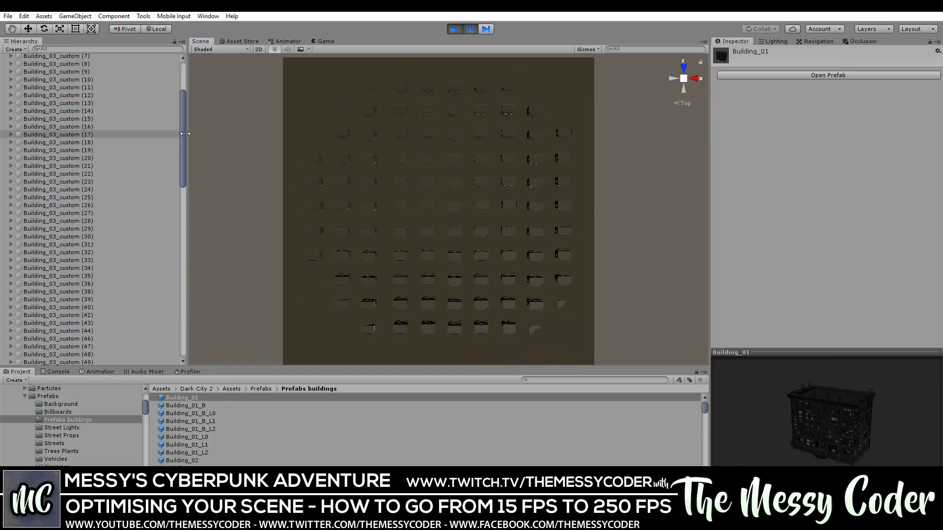
# - Select the GPUI Prefab Manager during play mode and walk through the city streets to check the rendering statistics
pyautogui.moveTo(184, 133); pyautogui.dragTo(182, 329)
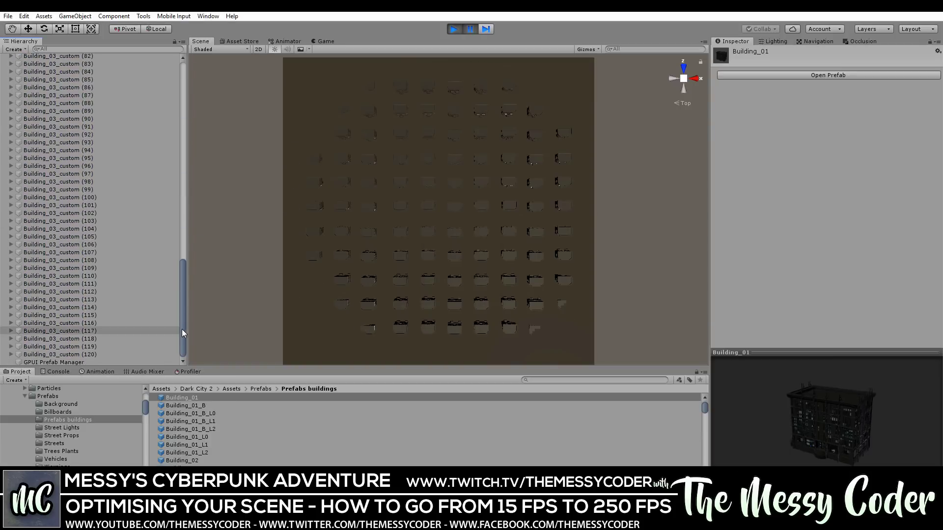
pyautogui.click(114, 361)
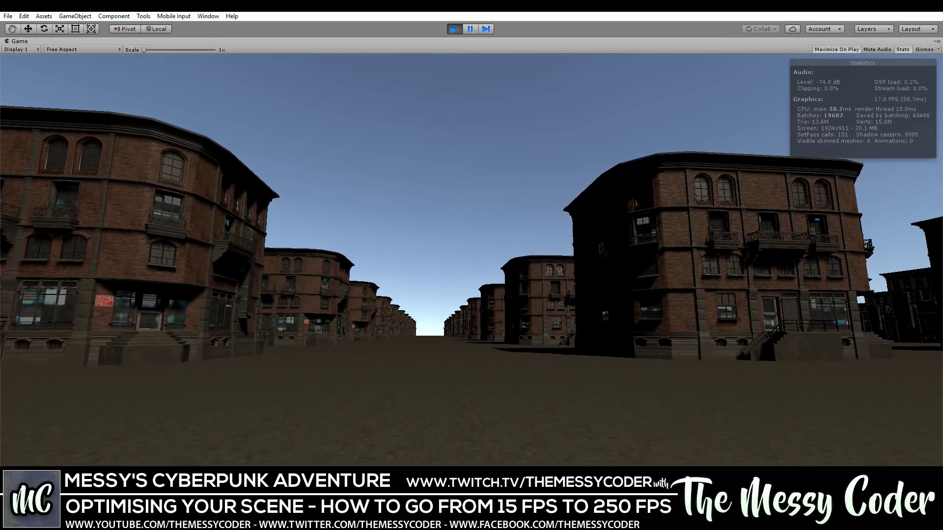
pyautogui.press('w')
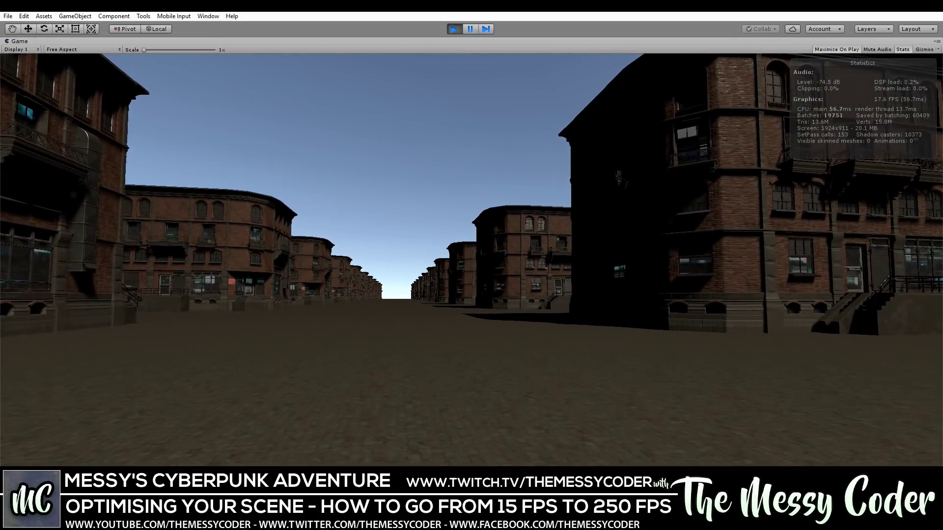
pyautogui.press('w')
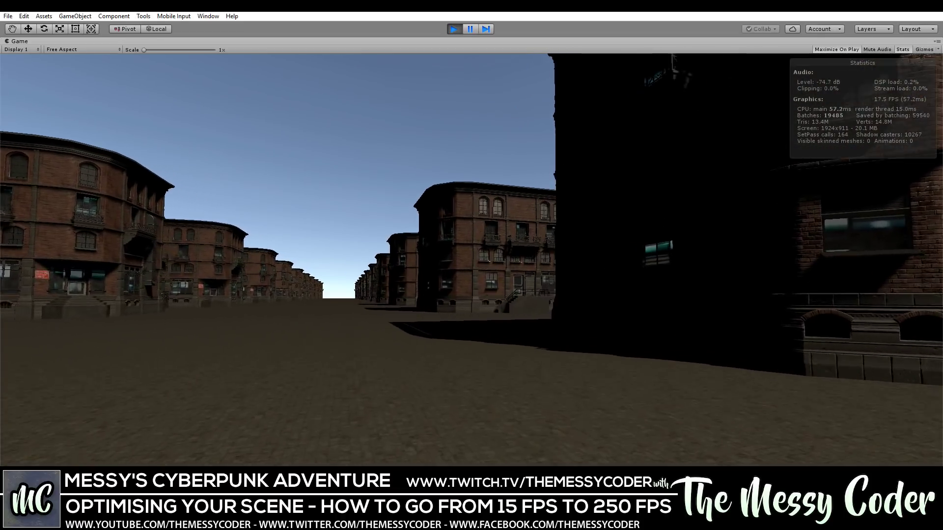
pyautogui.press('w')
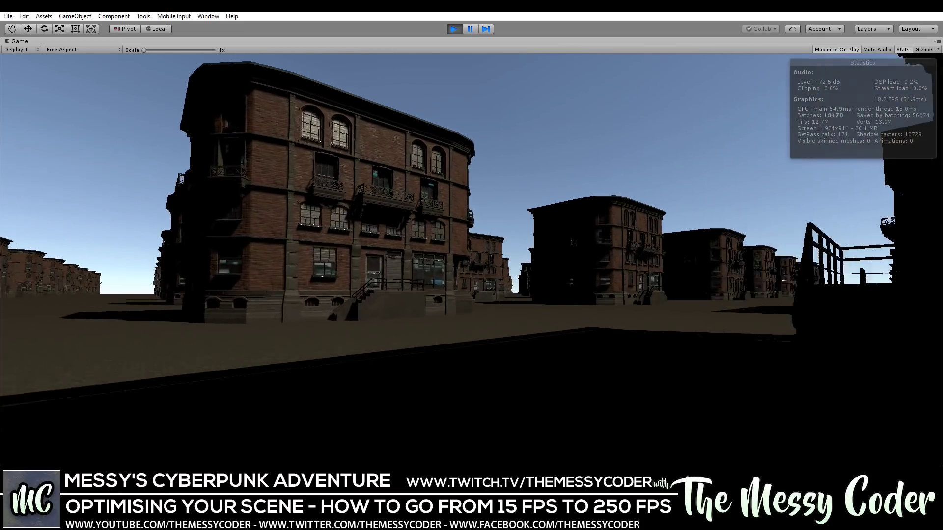
pyautogui.press('w')
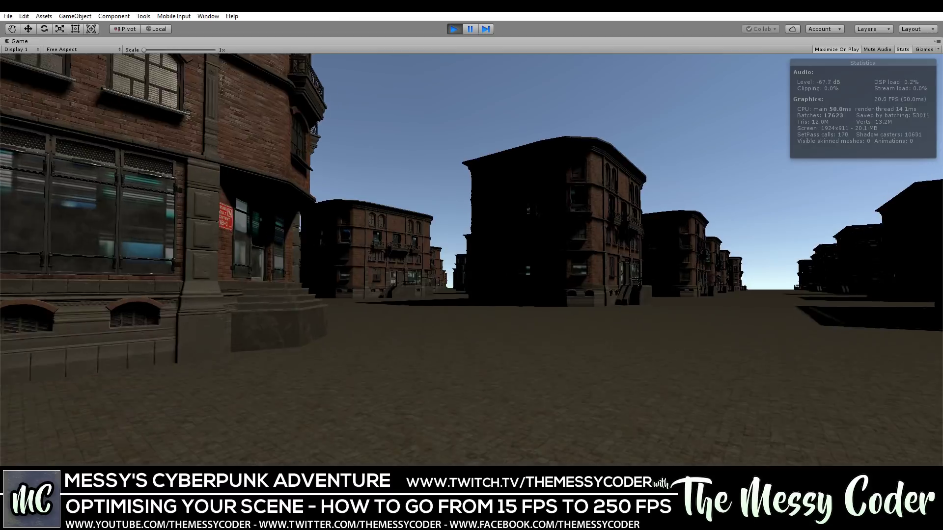
pyautogui.press('w')
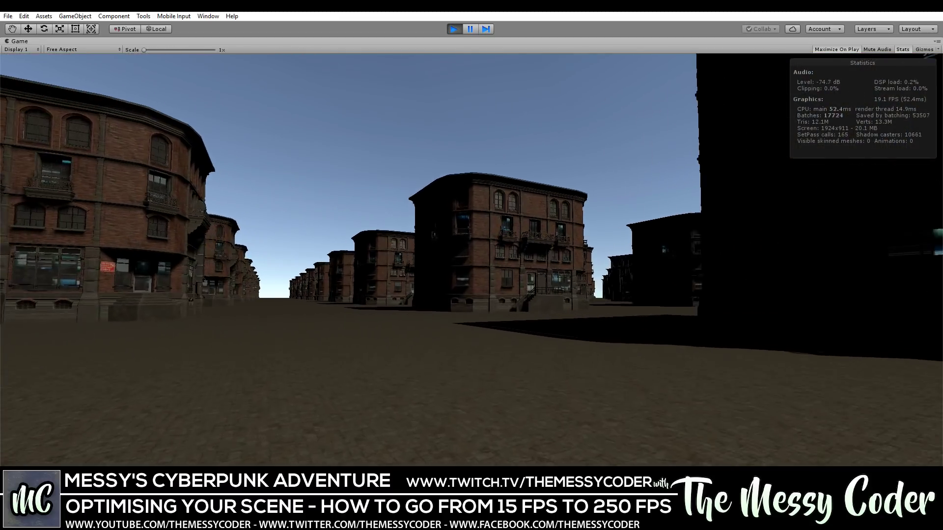